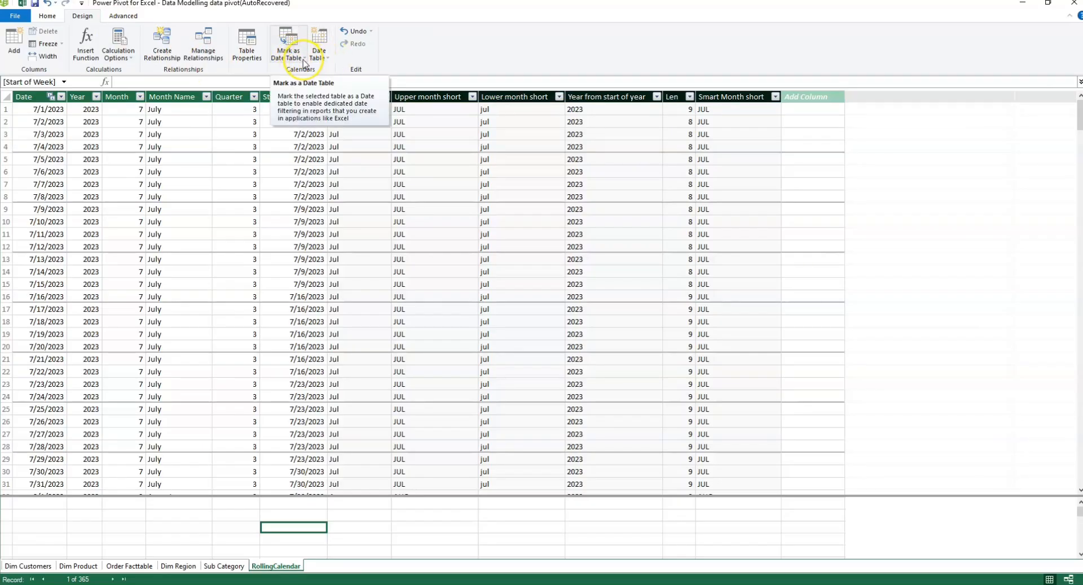
Step: Mark the RollingCalendar table as a date table with its Date column as the unique identifier
{"action": "left_click", "coordinate": [303, 59]}
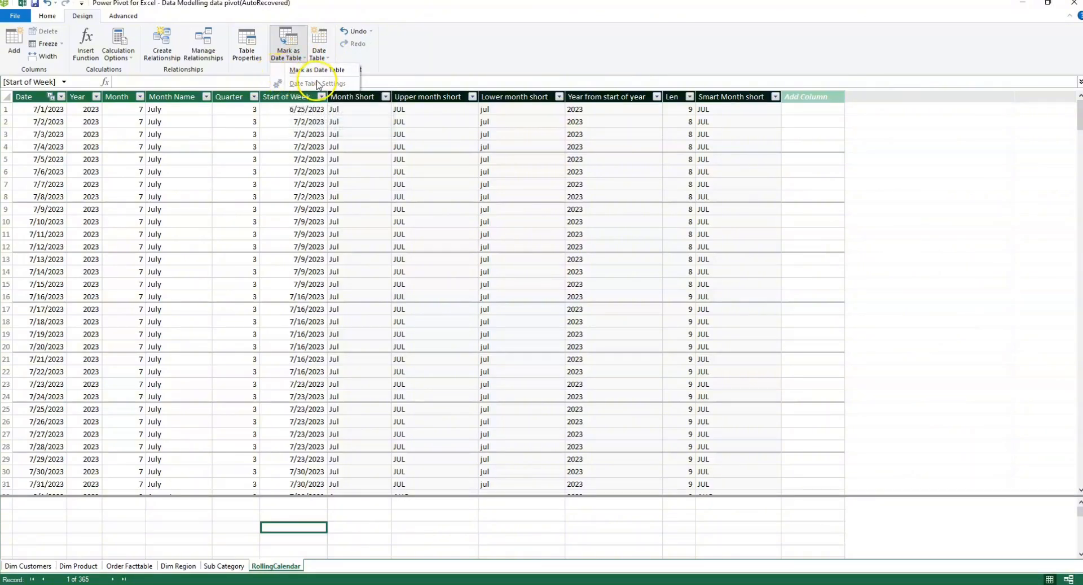
{"action": "left_click", "coordinate": [307, 70]}
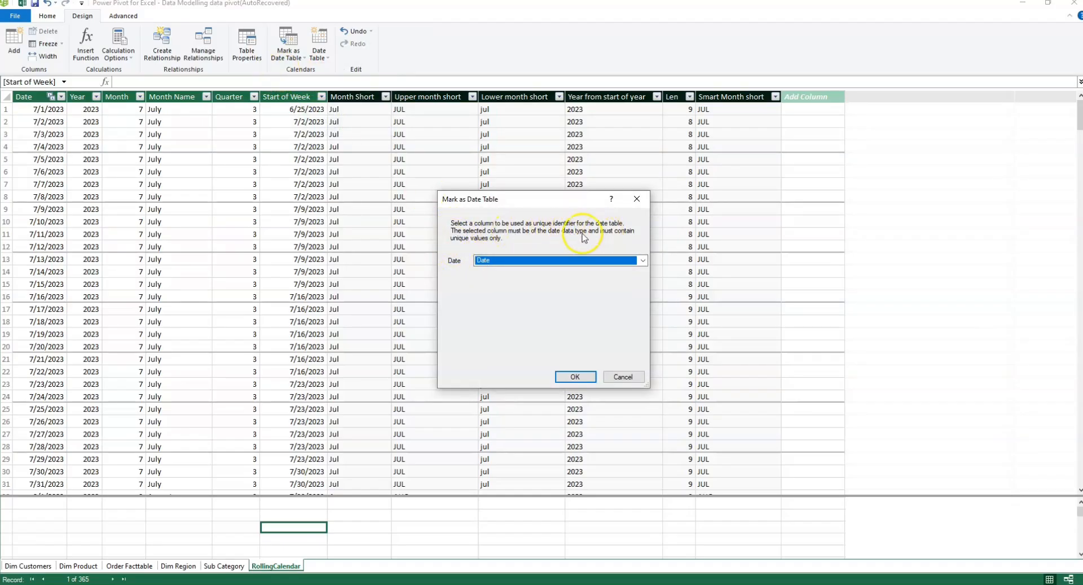
{"action": "left_click", "coordinate": [573, 376]}
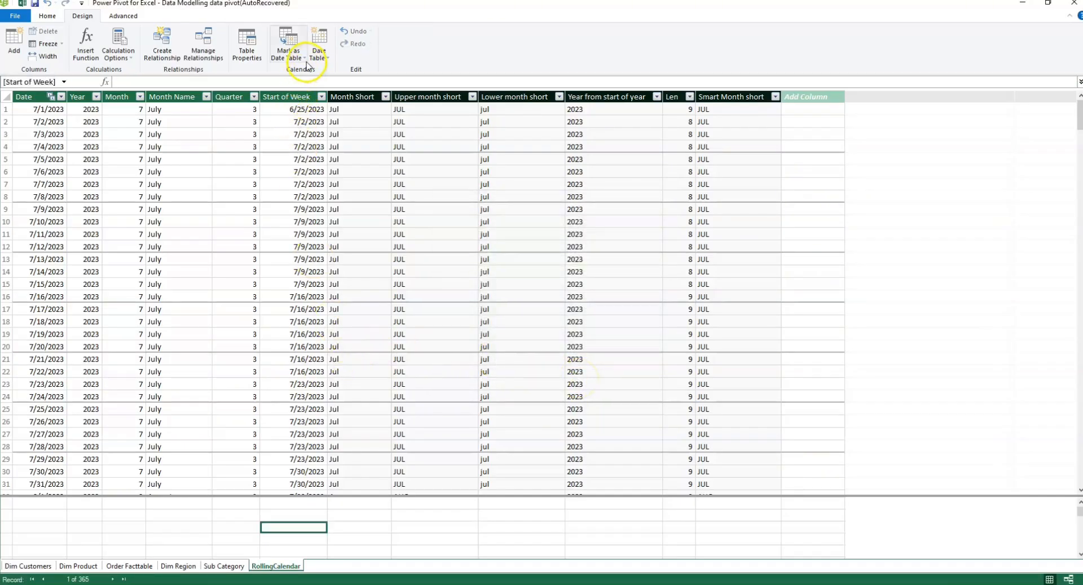
{"action": "left_click", "coordinate": [288, 54]}
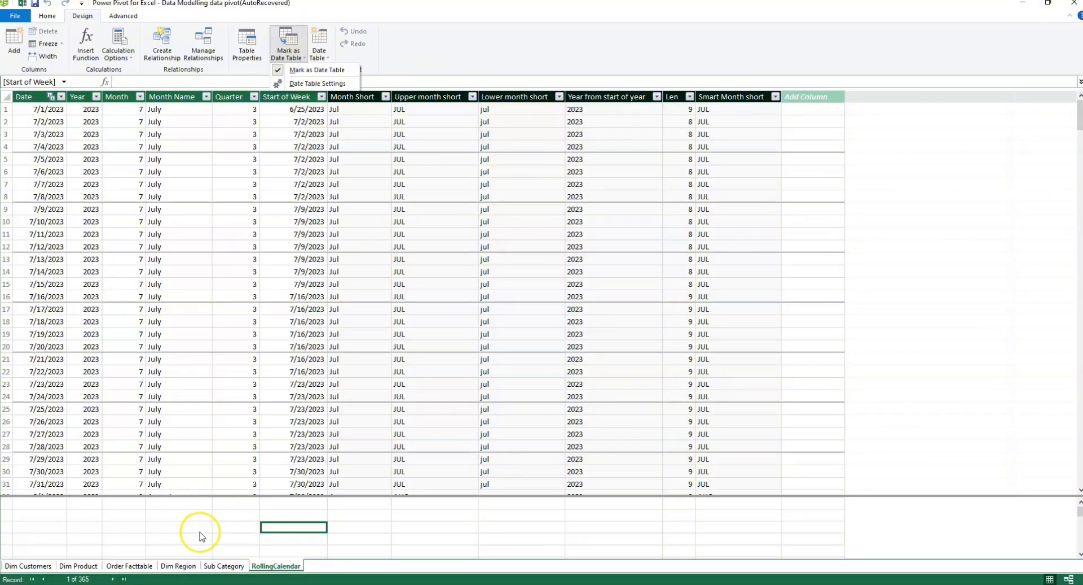
Step: Select the OrderDate column in the Order Facttable and create a new date table
{"action": "left_click", "coordinate": [127, 566]}
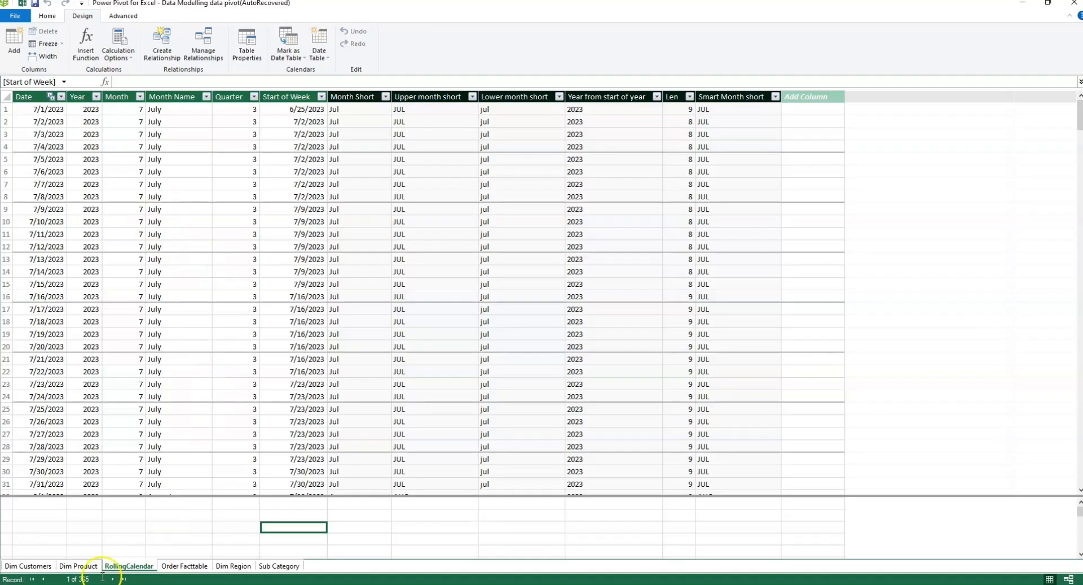
{"action": "left_click", "coordinate": [184, 566]}
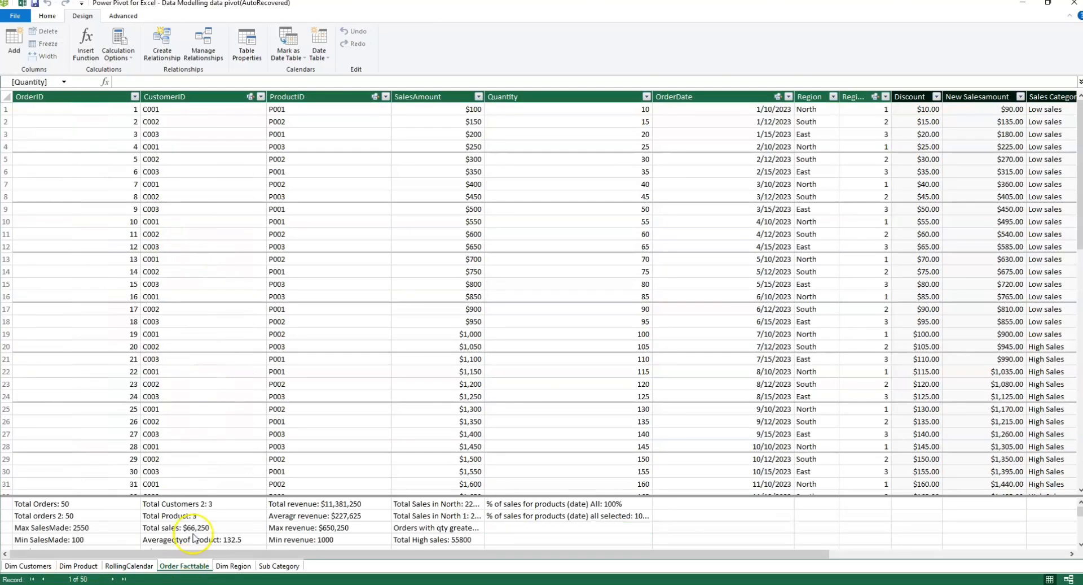
{"action": "left_click", "coordinate": [683, 98]}
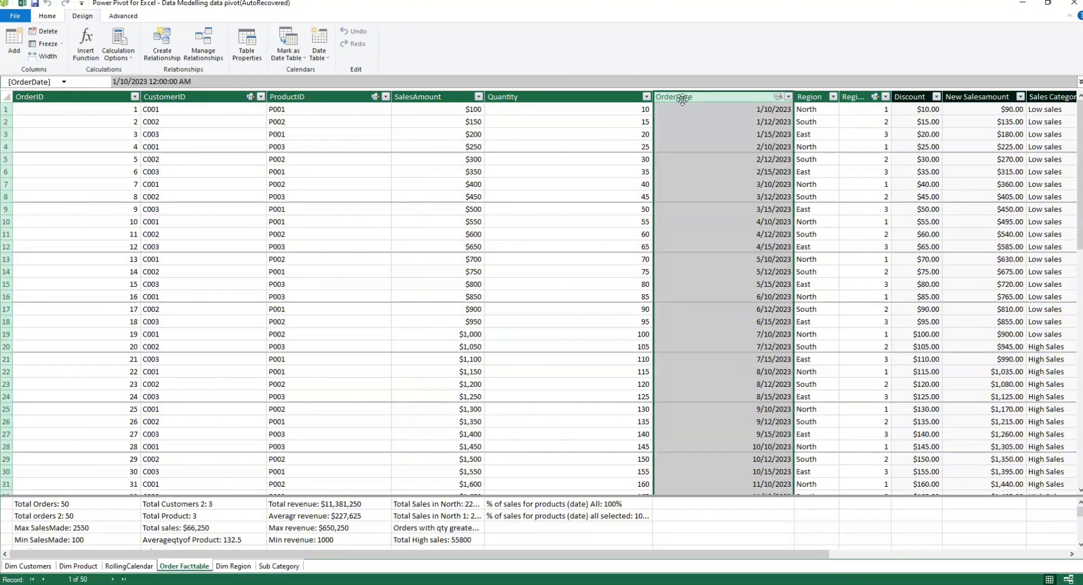
{"action": "left_click", "coordinate": [330, 60]}
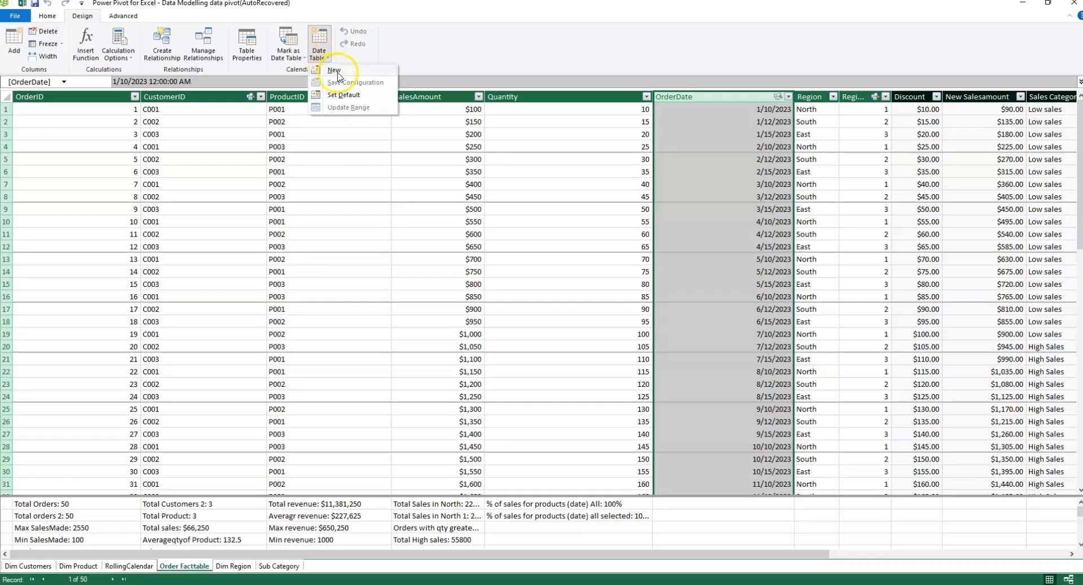
{"action": "left_click", "coordinate": [337, 71]}
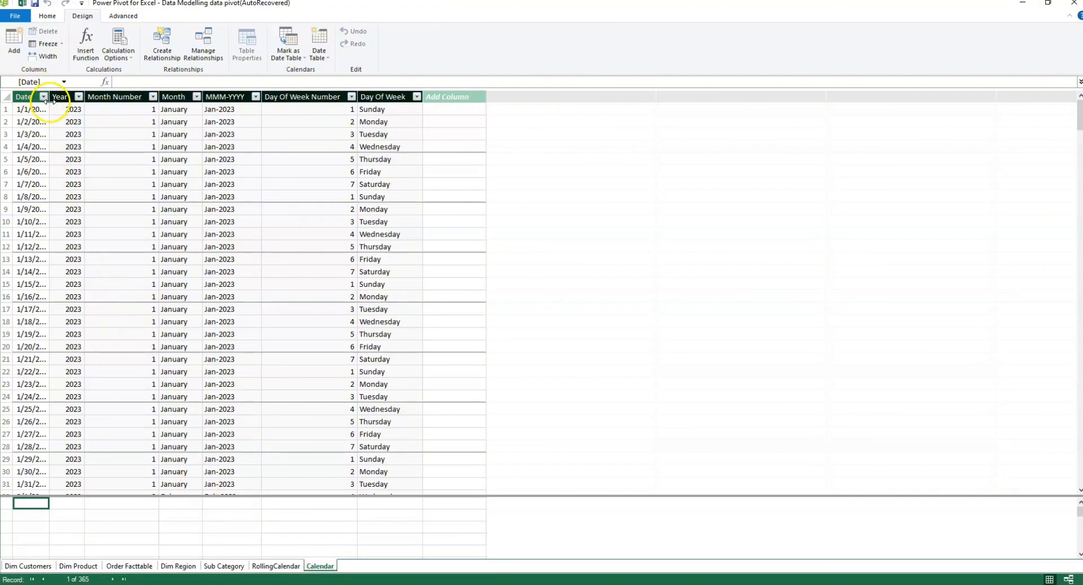
Step: Widen the Calendar table's Date column and set its format to the date-only style 3/14/2001
{"action": "left_click_drag", "start_coordinate": [49, 98], "coordinate": [71, 98]}
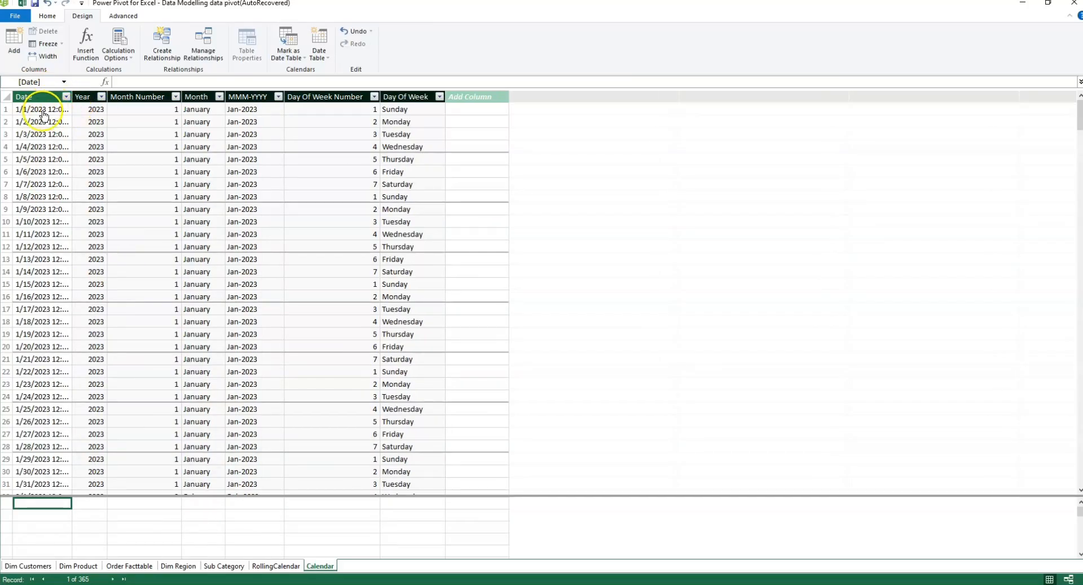
{"action": "left_click", "coordinate": [54, 18]}
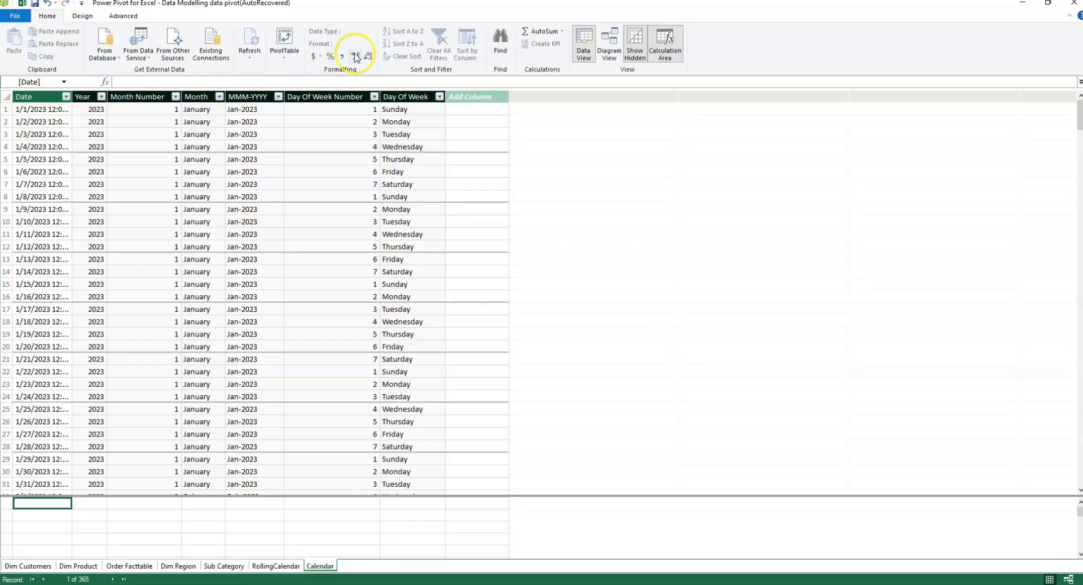
{"action": "left_click", "coordinate": [32, 101]}
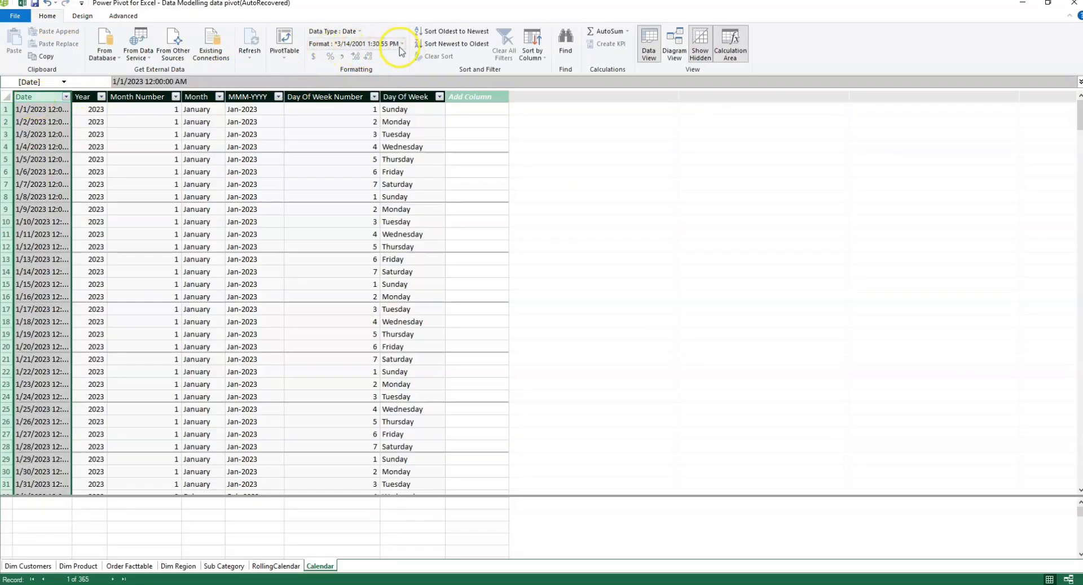
{"action": "left_click", "coordinate": [401, 44]}
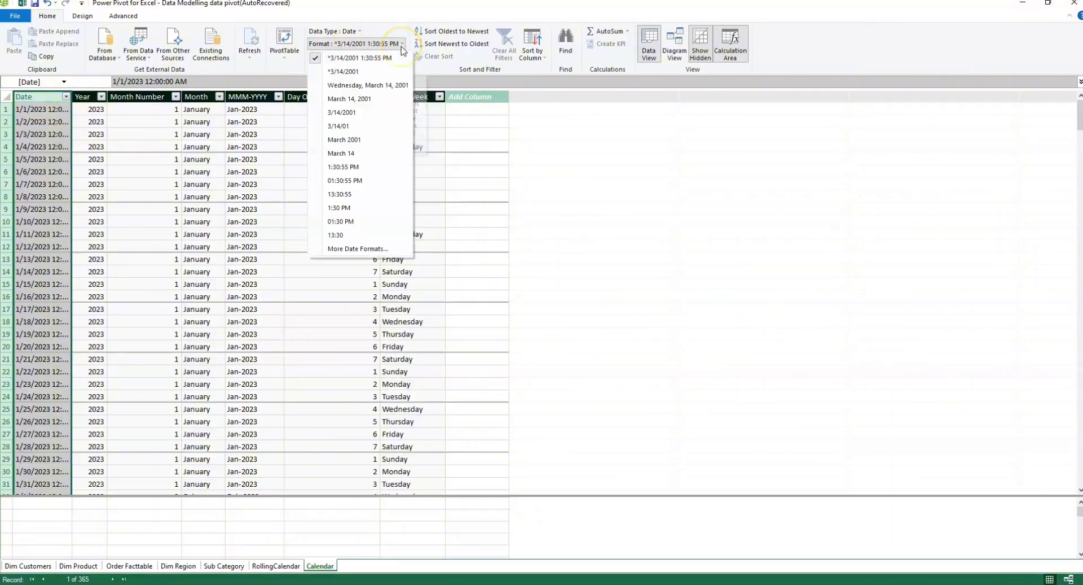
{"action": "left_click", "coordinate": [353, 115]}
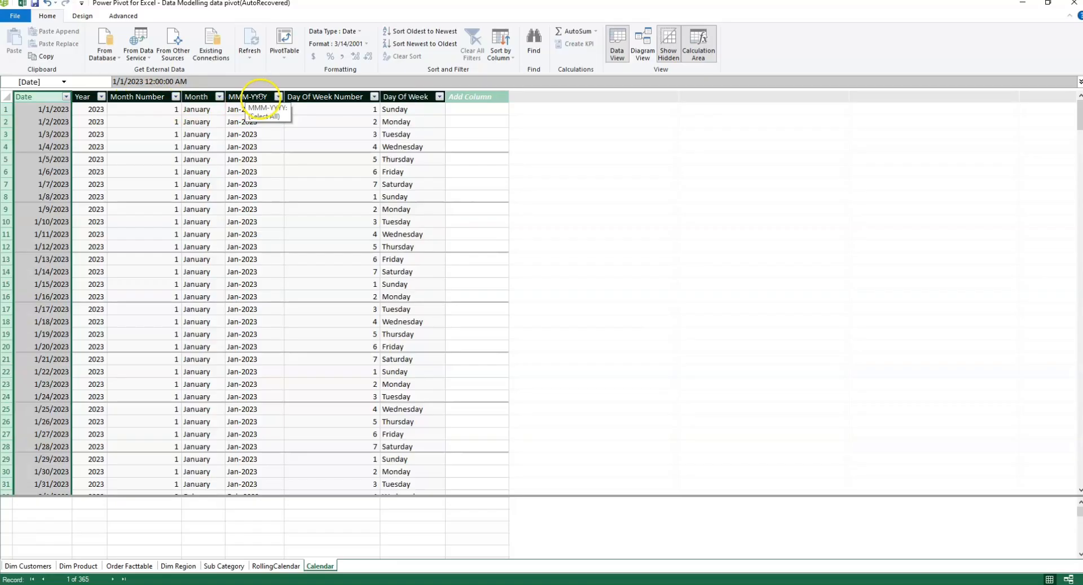
Step: Add a new column named "Month short" to the Calendar table
{"action": "left_click", "coordinate": [468, 96]}
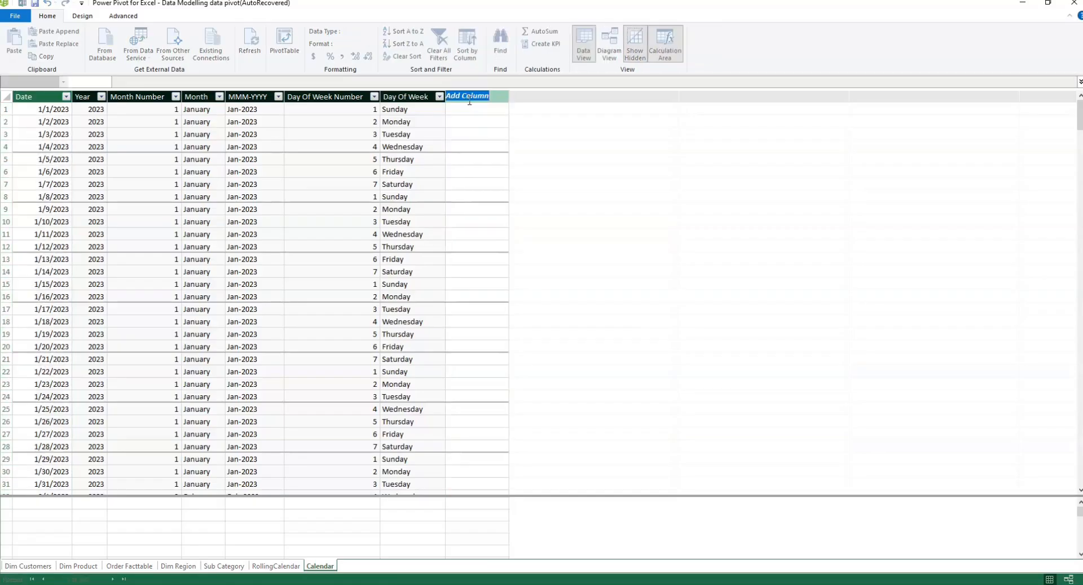
{"action": "type", "text": "Month short"}
{"action": "key", "text": "Return"}
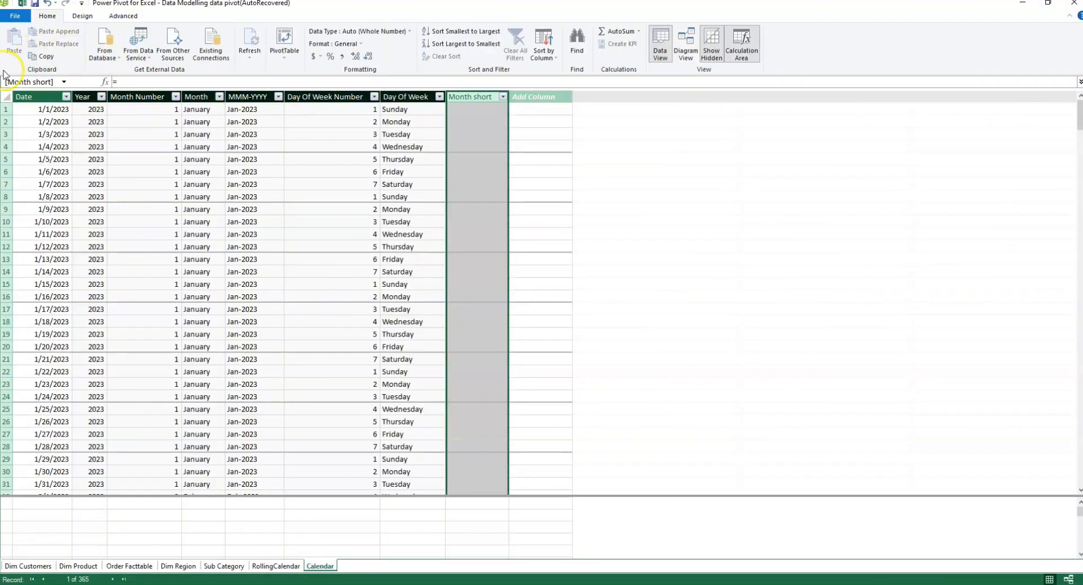
Step: Enter the formula =FORMAT('Calendar'[Date],"mmm") for the Month short column
{"action": "left_click", "coordinate": [133, 81]}
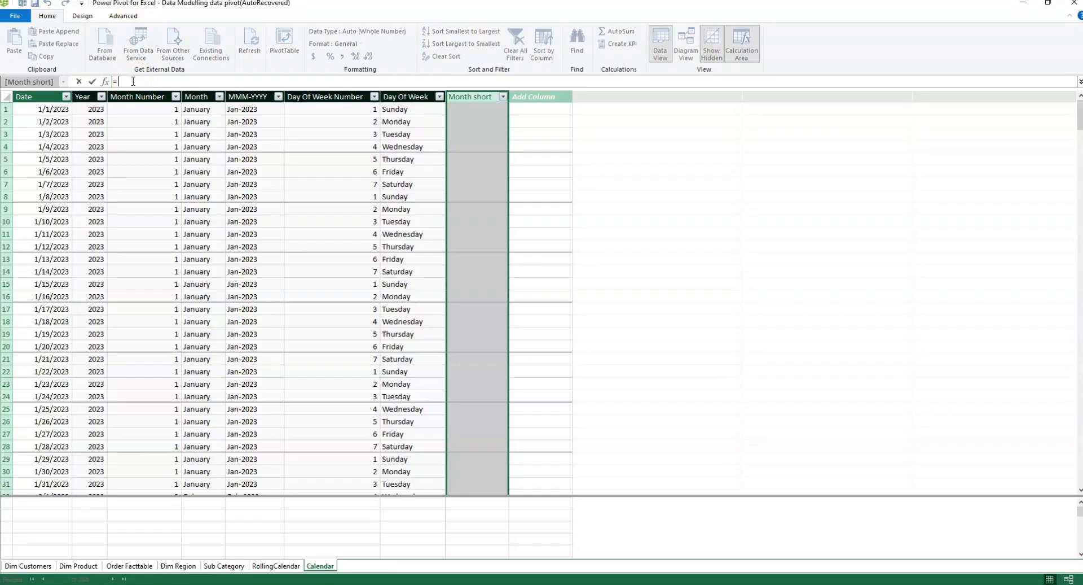
{"action": "type", "text": "For"}
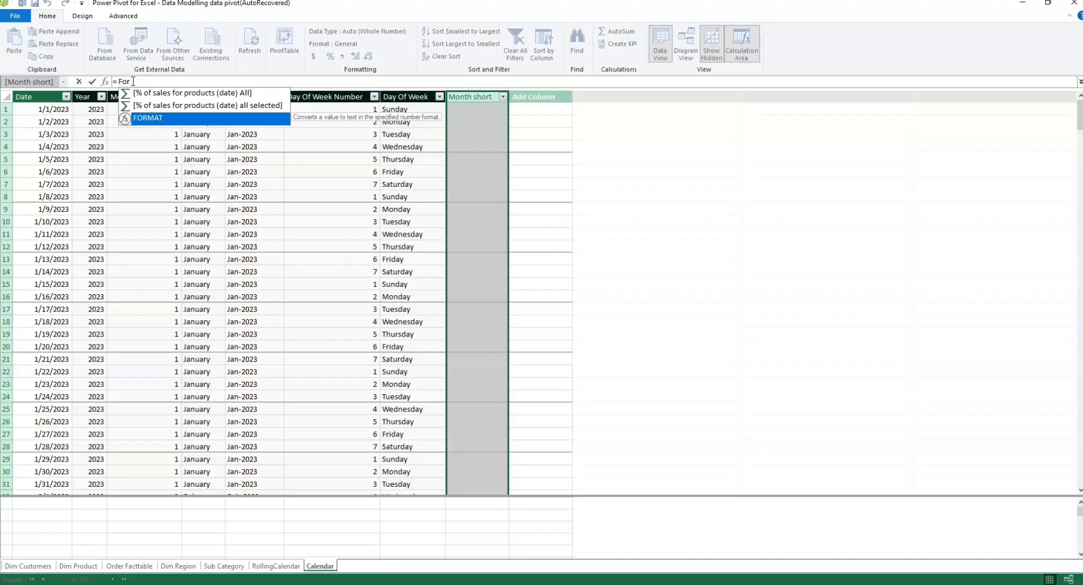
{"action": "type", "text": "mat"}
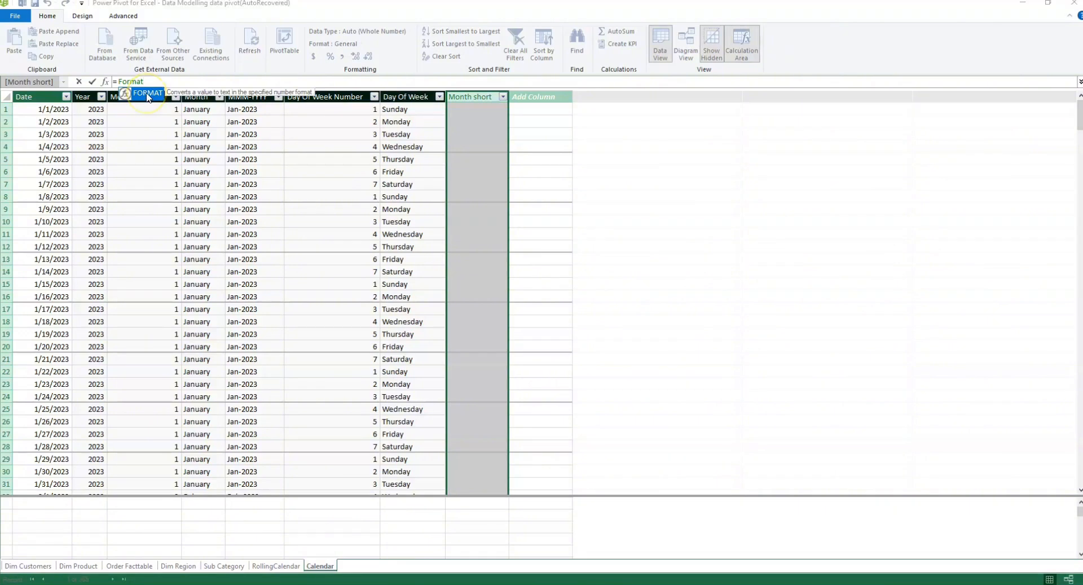
{"action": "double_click", "coordinate": [148, 93]}
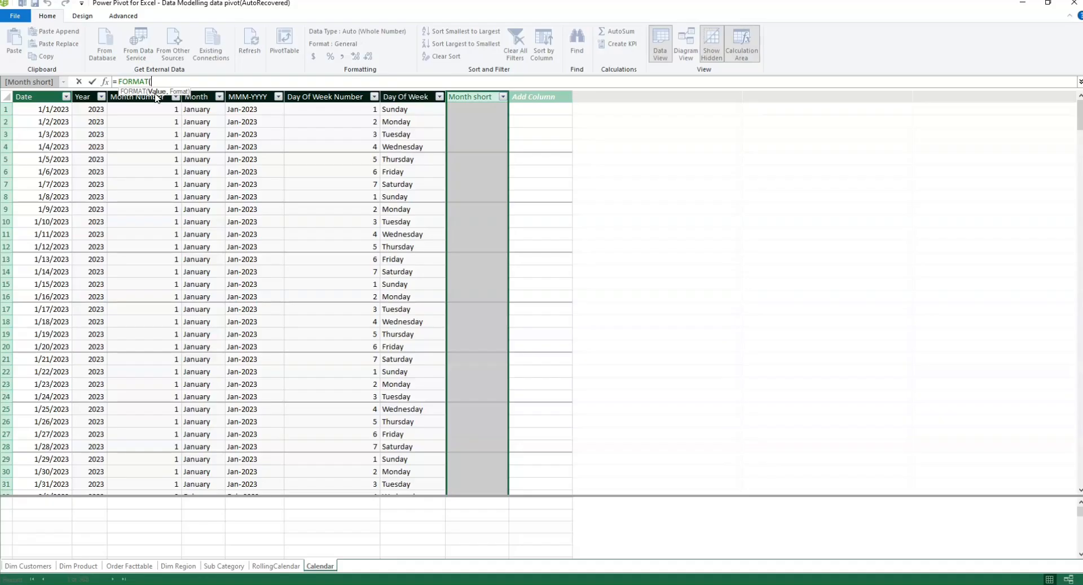
{"action": "type", "text": "m"}
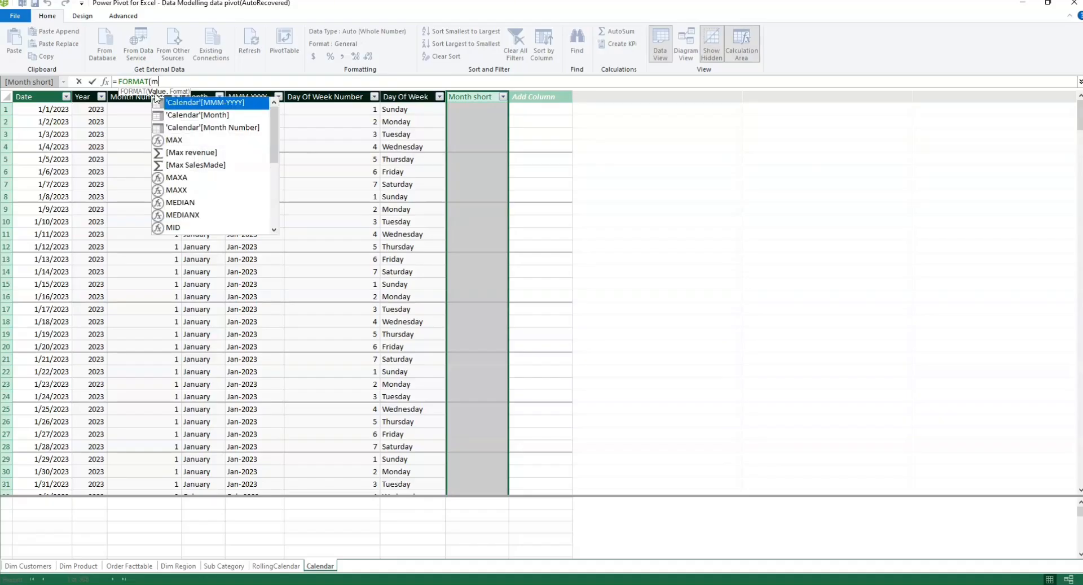
{"action": "key", "text": "BackSpace"}
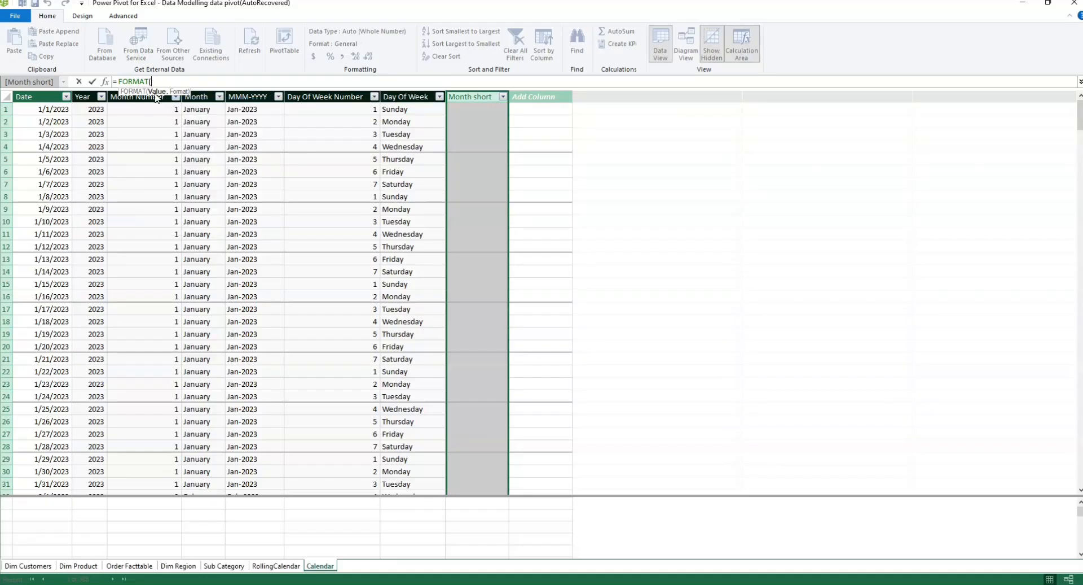
{"action": "type", "text": "d"}
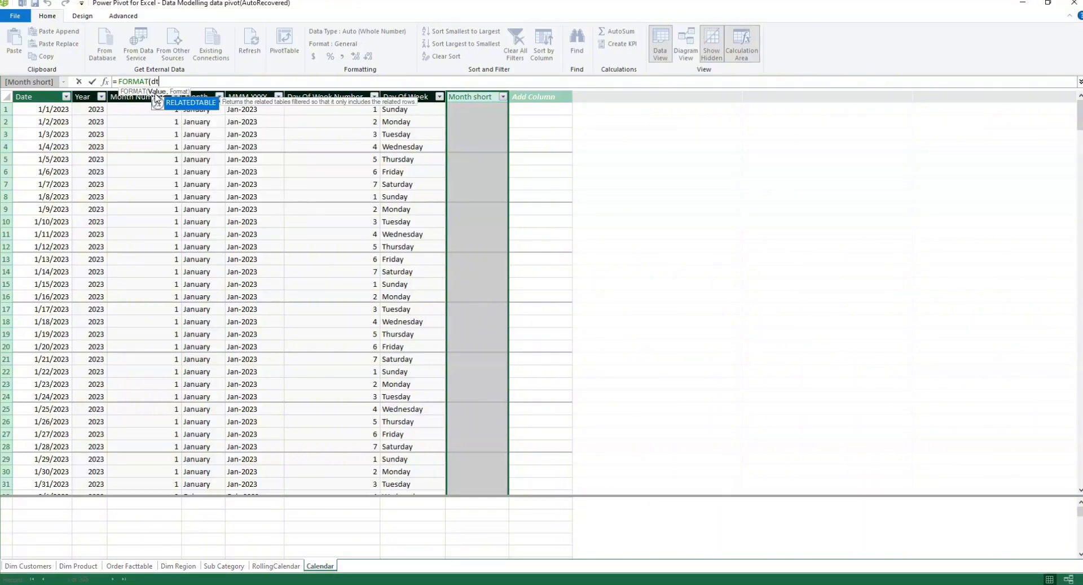
{"action": "type", "text": "ate"}
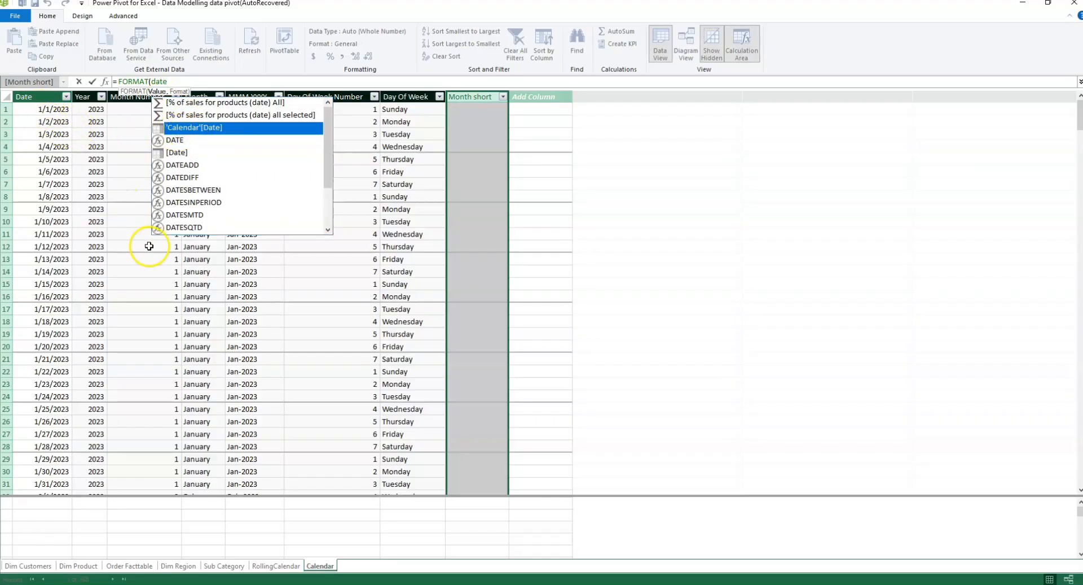
{"action": "double_click", "coordinate": [211, 129]}
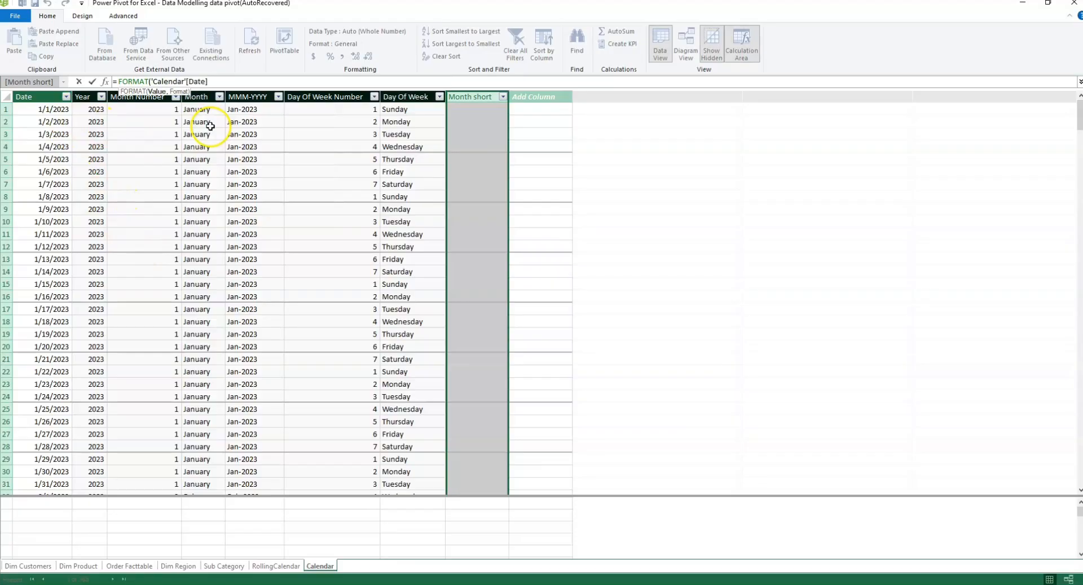
{"action": "type", "text": ","}
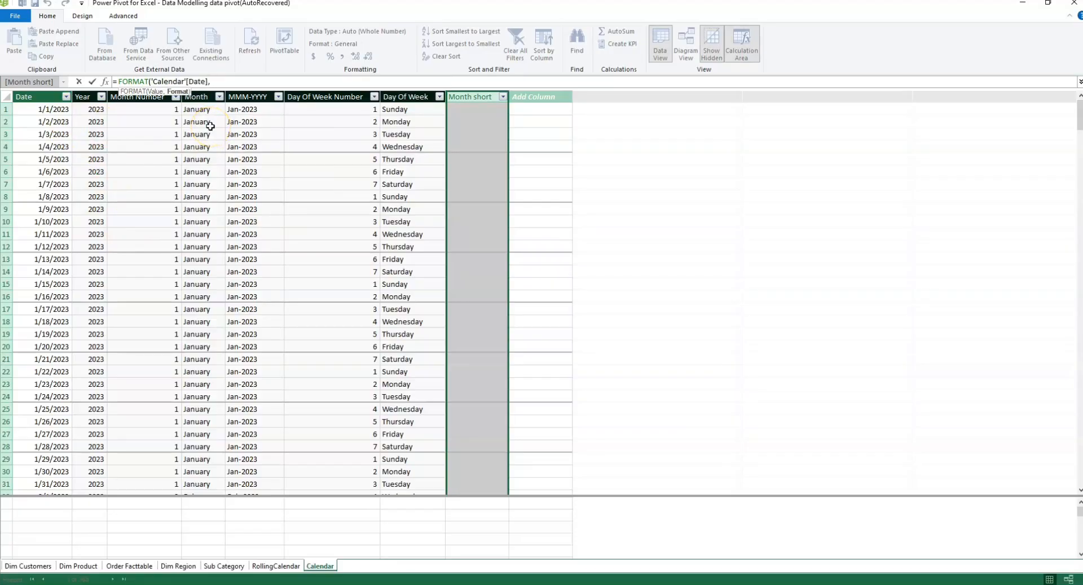
{"action": "type", "text": "\"mmm"}
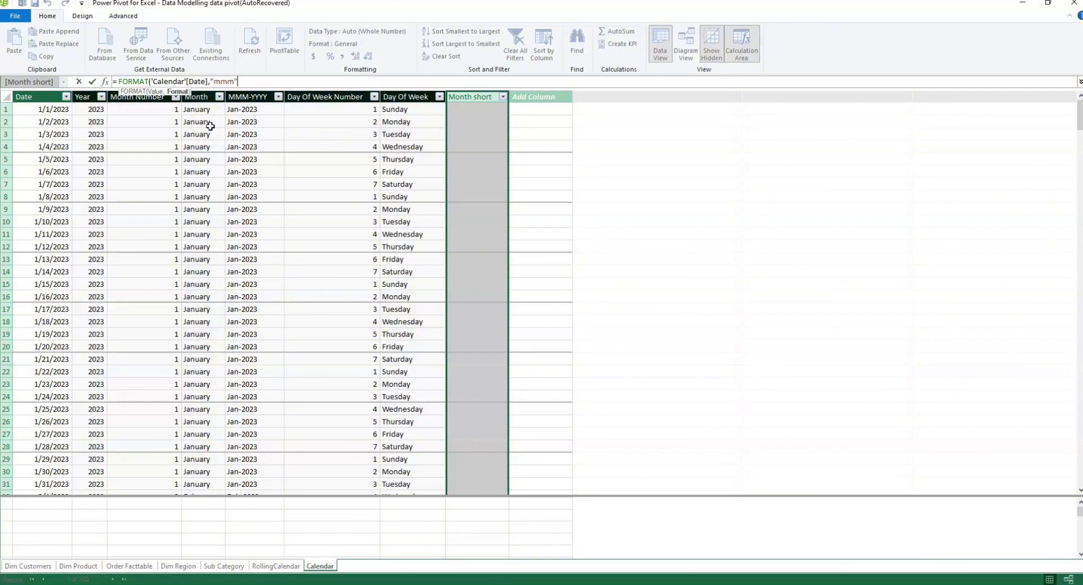
{"action": "type", "text": "\")"}
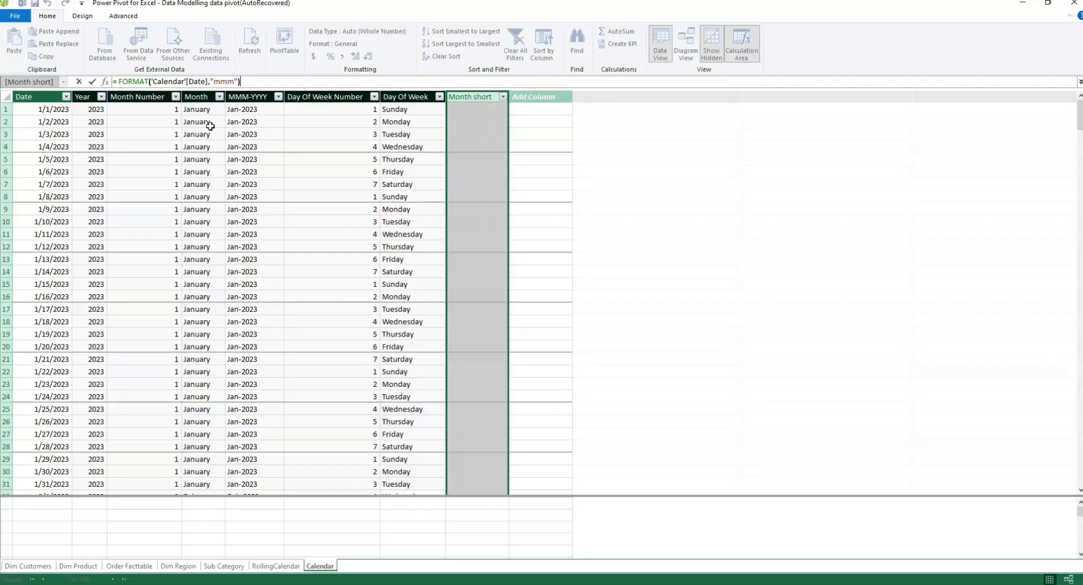
{"action": "key", "text": "Return"}
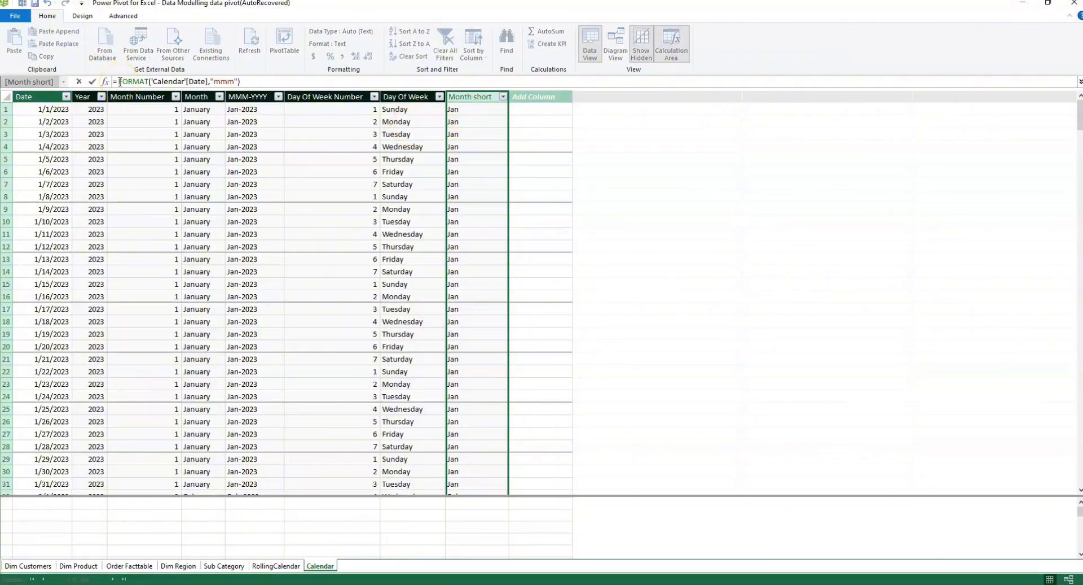
Step: Wrap the Month short formula in UPPER so it reads =upper(FORMAT('Calendar'[Date],"mmm"))
{"action": "type", "text": "upper"}
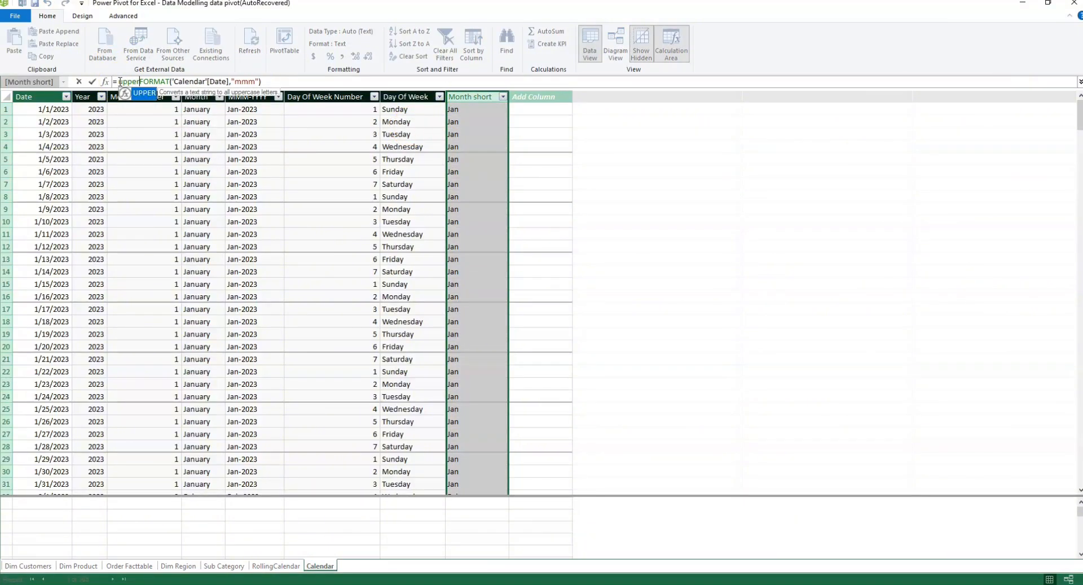
{"action": "type", "text": "("}
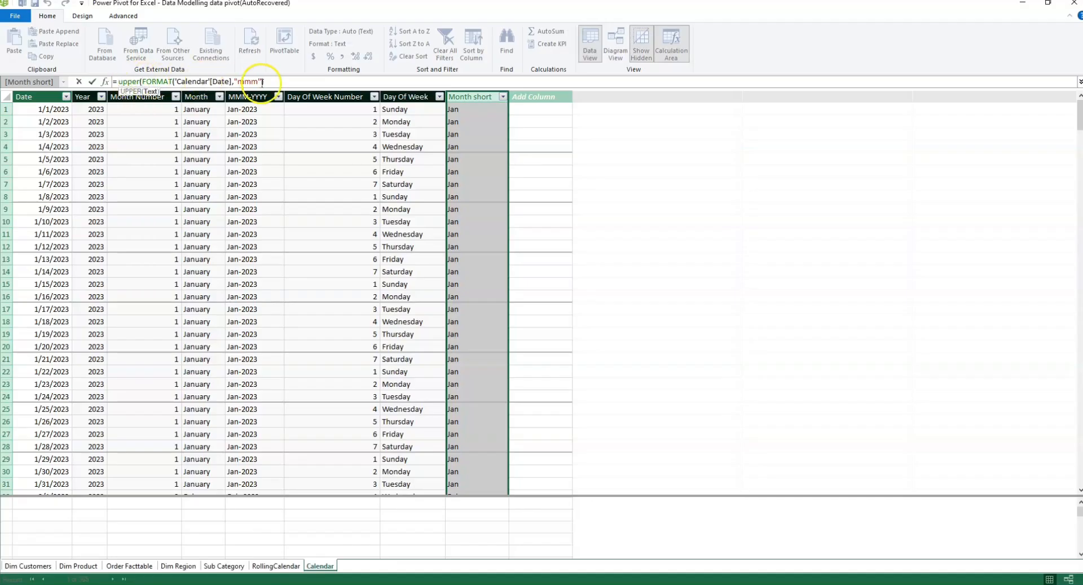
{"action": "left_click", "coordinate": [281, 82]}
{"action": "type", "text": ")"}
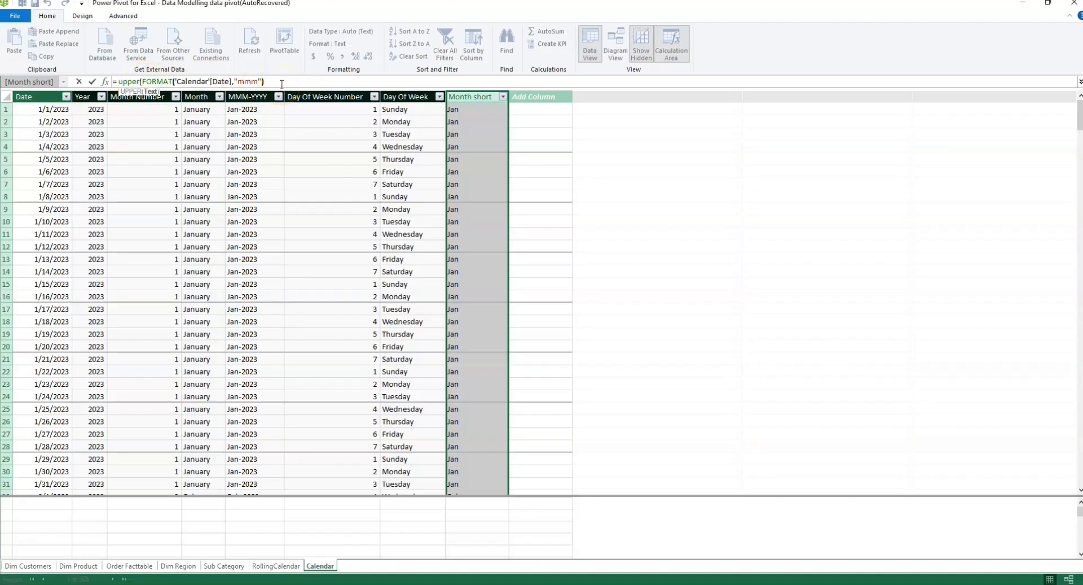
{"action": "type", "text": ")"}
{"action": "key", "text": "Return"}
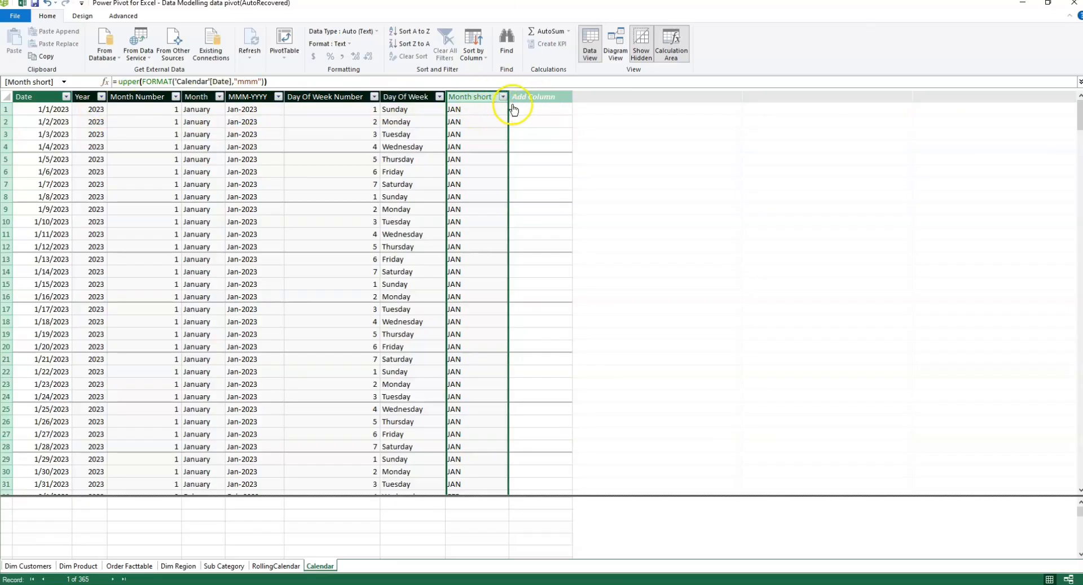
Step: Add a new column named "Quater" to the Calendar table
{"action": "double_click", "coordinate": [536, 97]}
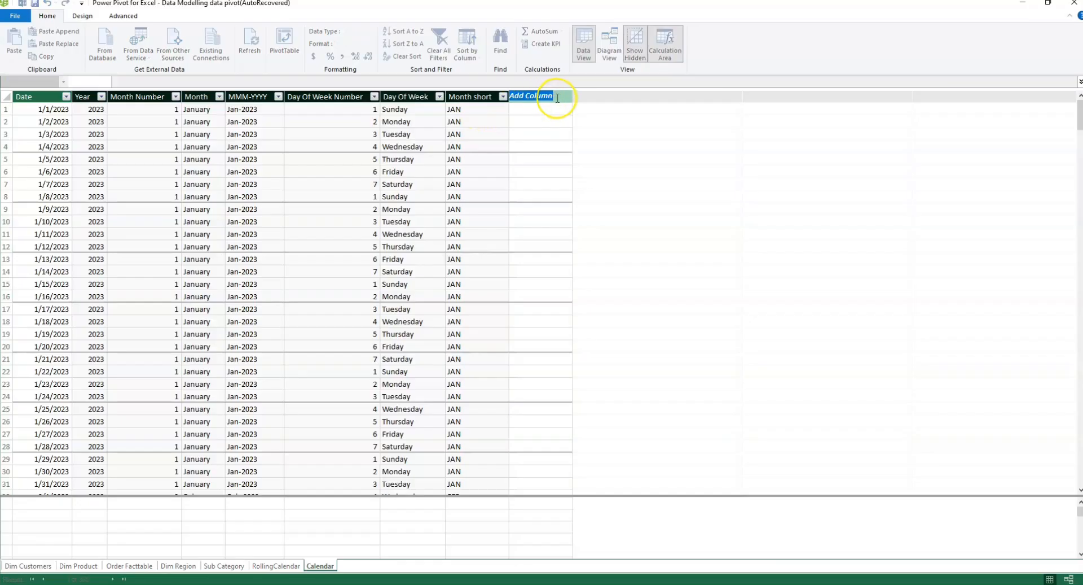
{"action": "key", "text": "BackSpace"}
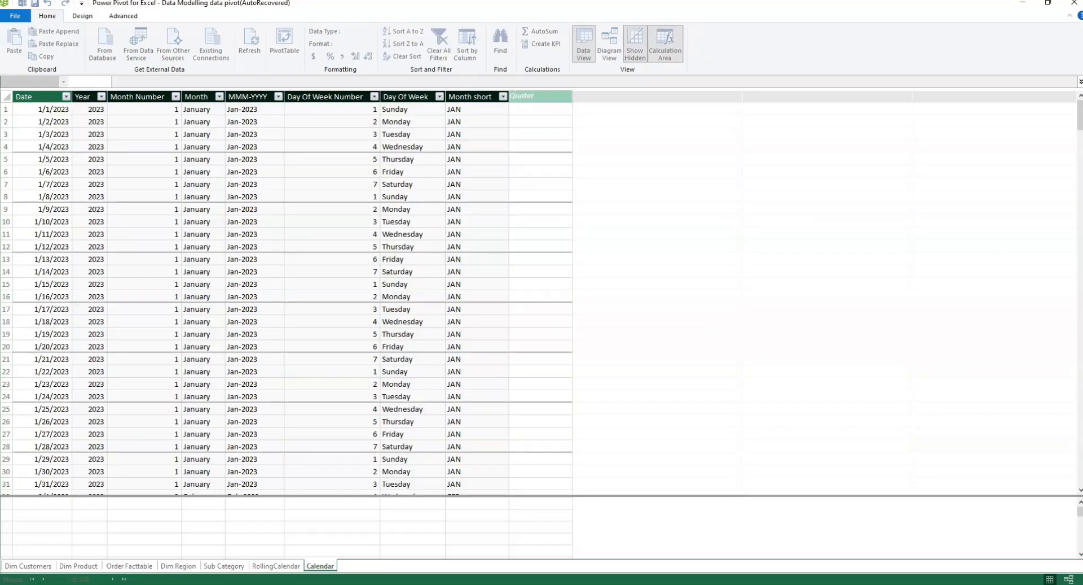
{"action": "key", "text": "Return"}
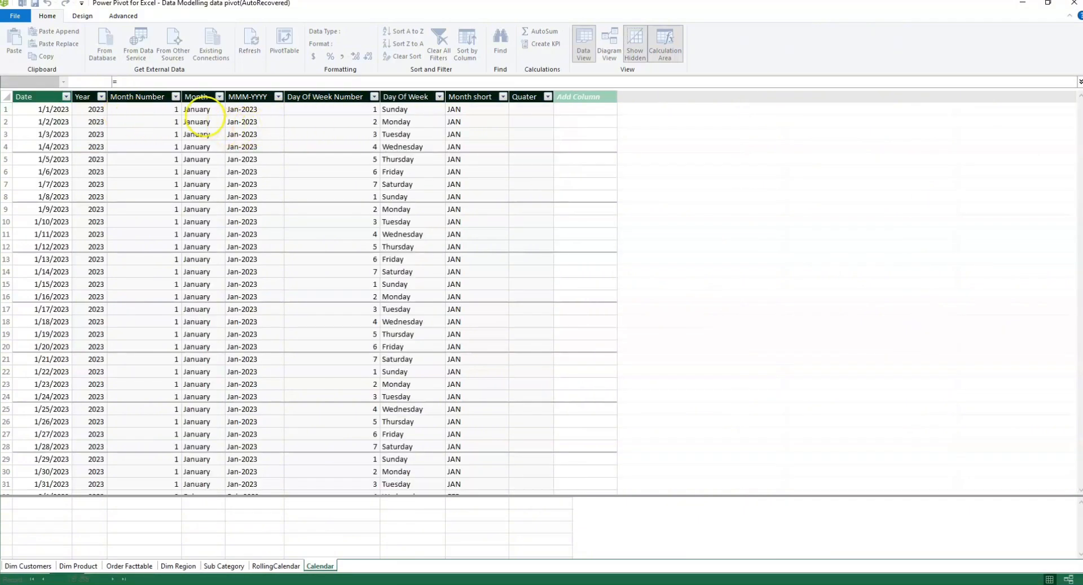
Step: Begin the Quater column's formula with the STARTOFQUARTER function
{"action": "left_click", "coordinate": [120, 82]}
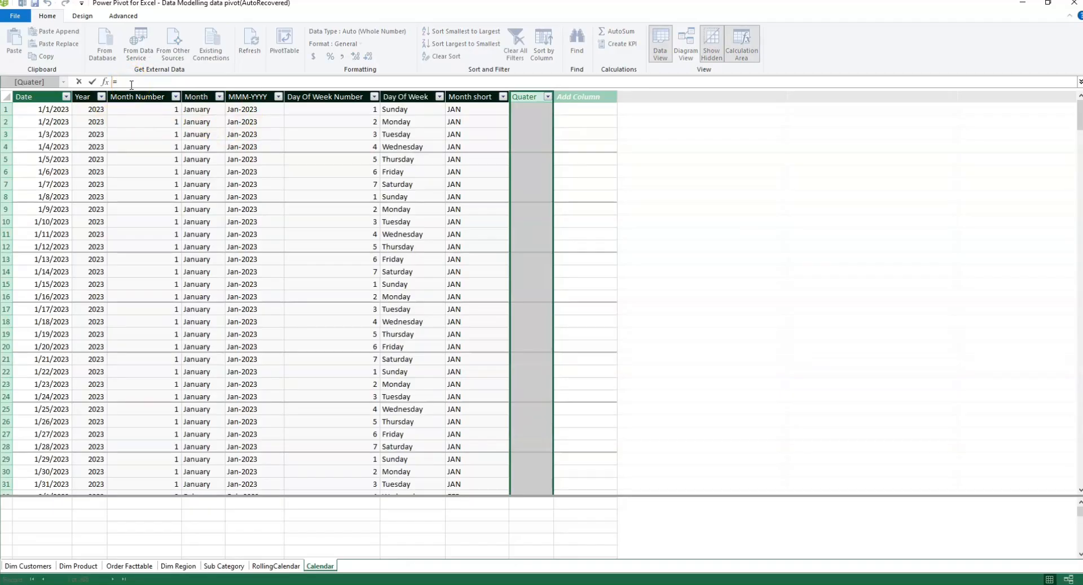
{"action": "type", "text": "quater"}
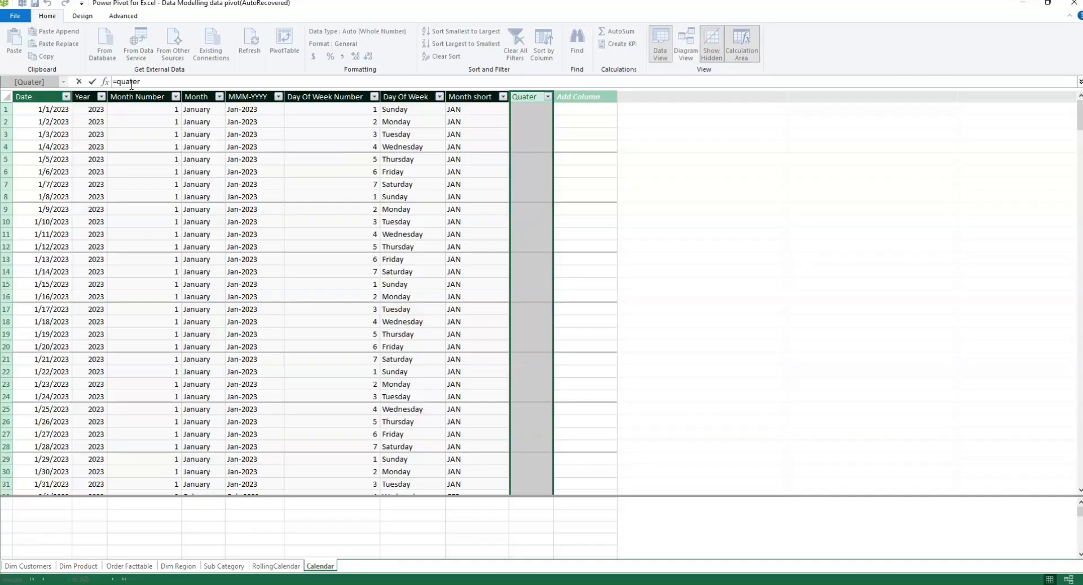
{"action": "left_click", "coordinate": [143, 87]}
{"action": "key", "text": "BackSpace"}
{"action": "key", "text": "BackSpace"}
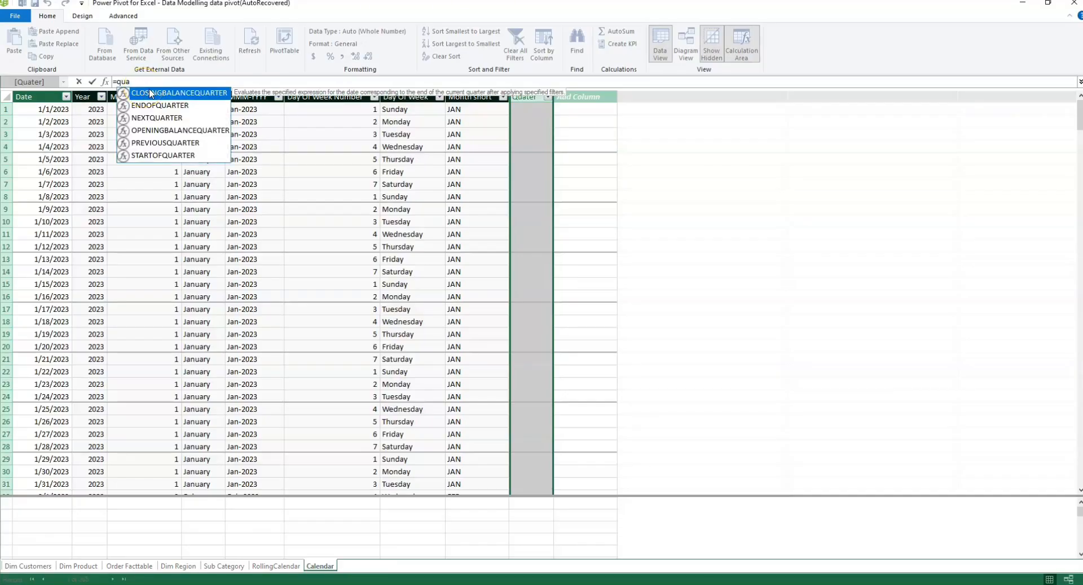
{"action": "type", "text": "r"}
{"action": "left_click", "coordinate": [150, 109]}
{"action": "type", "text": "ter"}
{"action": "left_click", "coordinate": [166, 156]}
{"action": "double_click", "coordinate": [167, 156]}
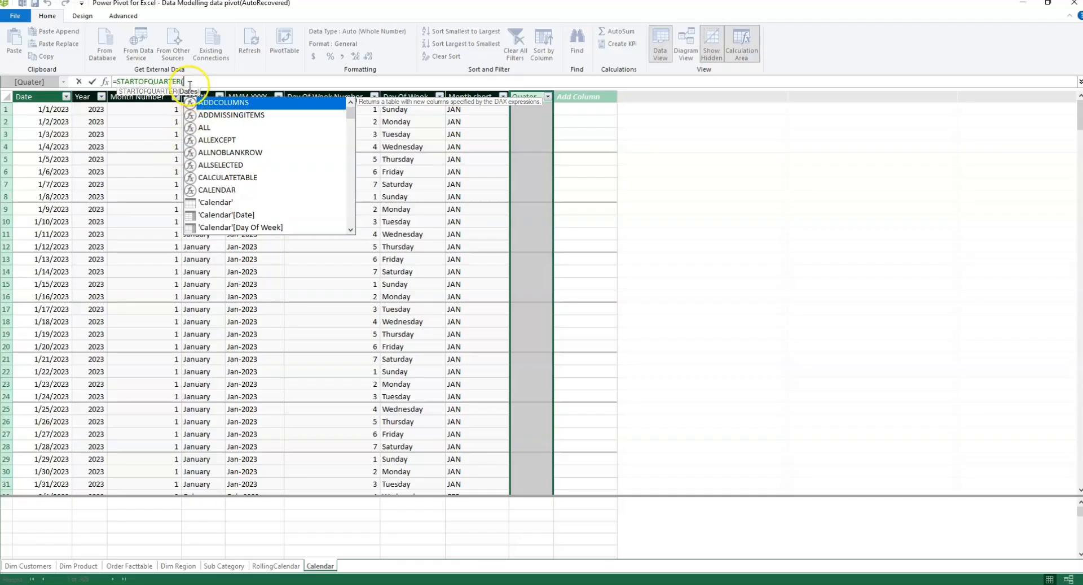
Step: Complete the formula as =STARTOFQUARTER('Calendar'[Date]) and widen the Quater column
{"action": "type", "text": "date"}
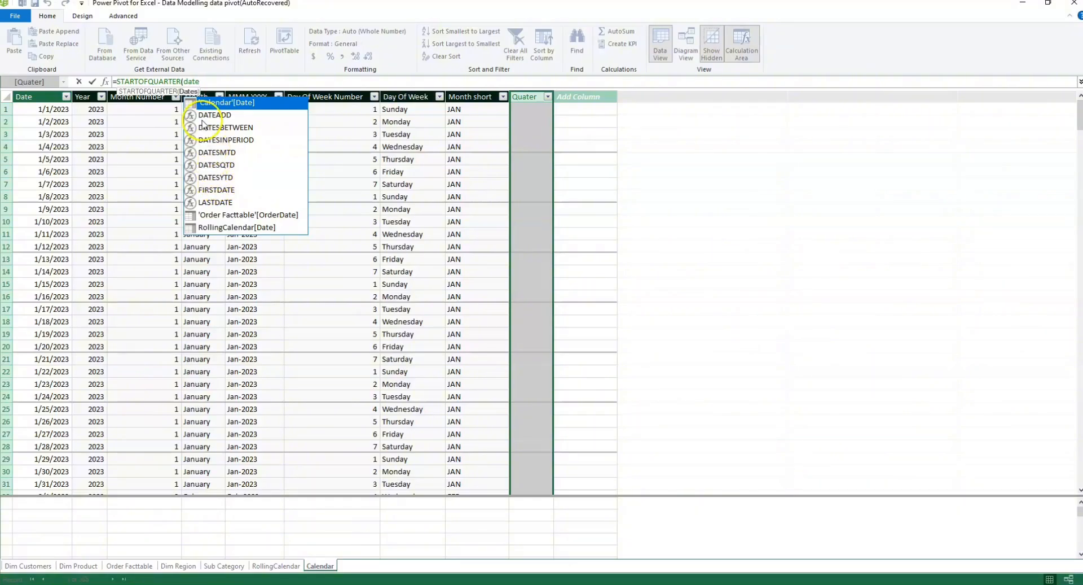
{"action": "double_click", "coordinate": [224, 106]}
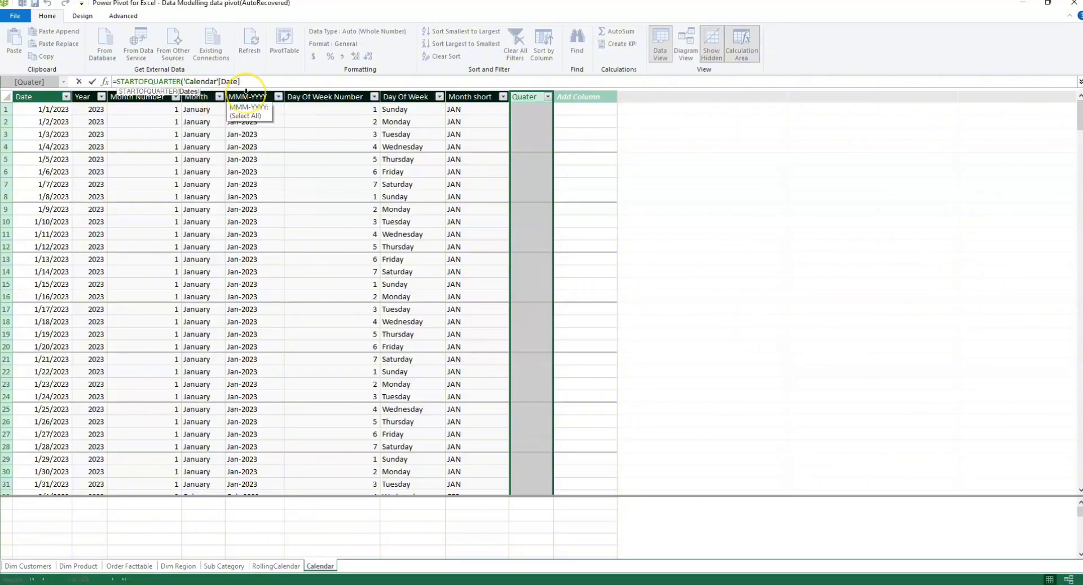
{"action": "type", "text": ")"}
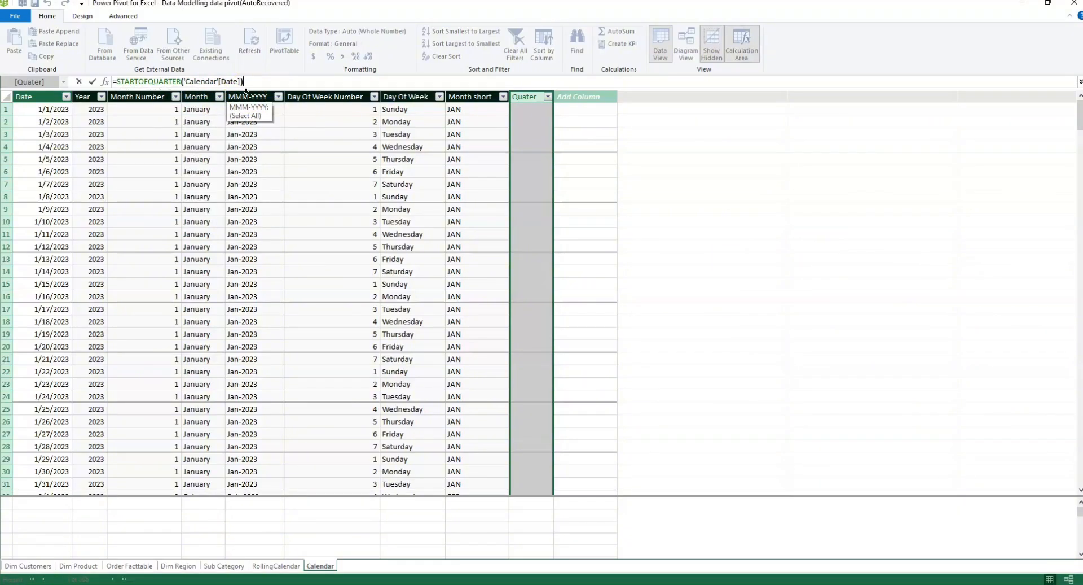
{"action": "key", "text": "Return"}
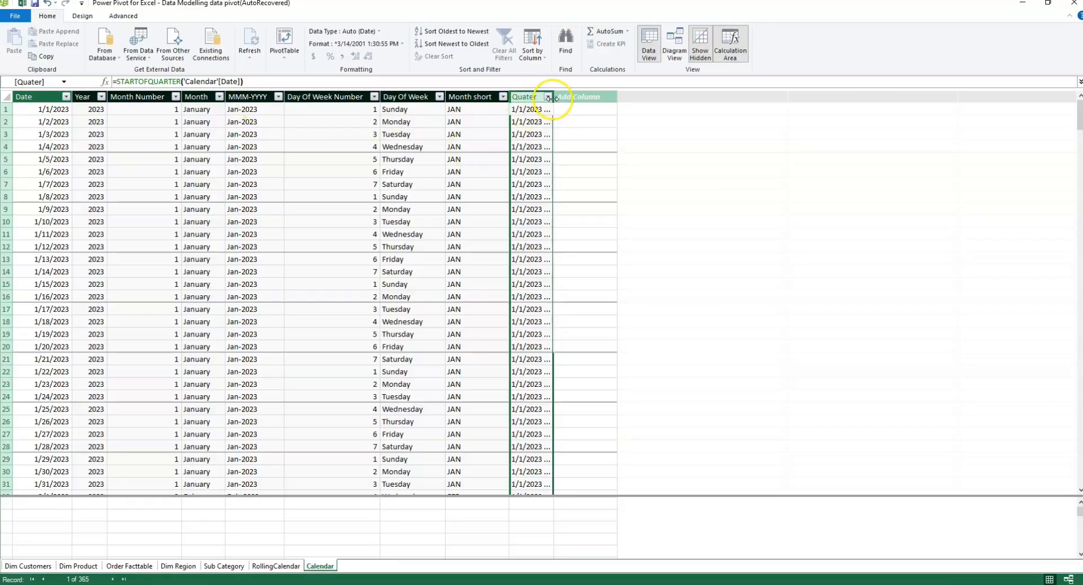
{"action": "left_click_drag", "start_coordinate": [551, 98], "coordinate": [584, 98]}
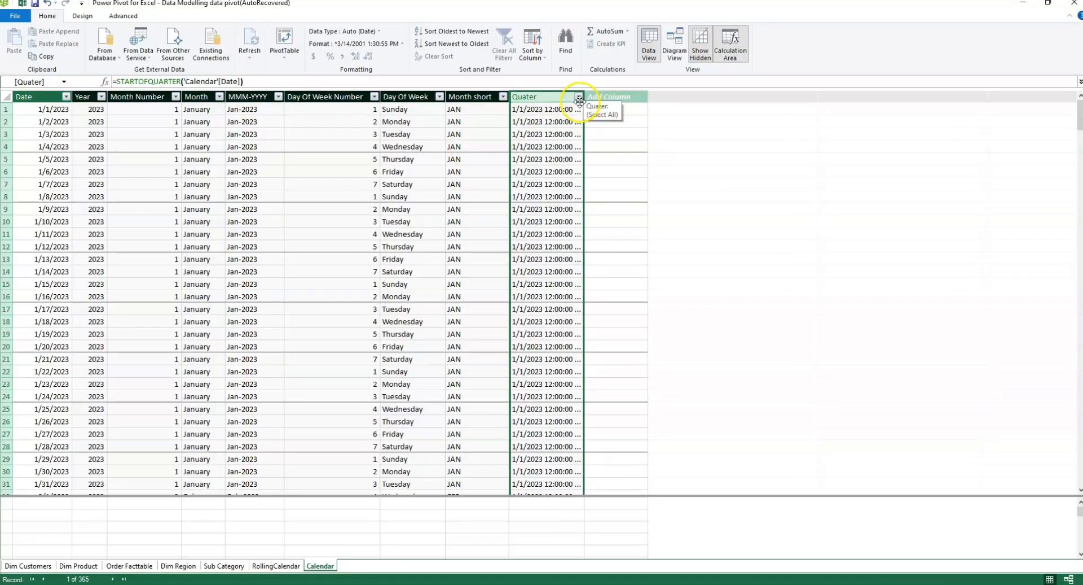
Step: Switch to the RollingCalendar table and inspect its existing Quarter column
{"action": "left_click", "coordinate": [275, 566]}
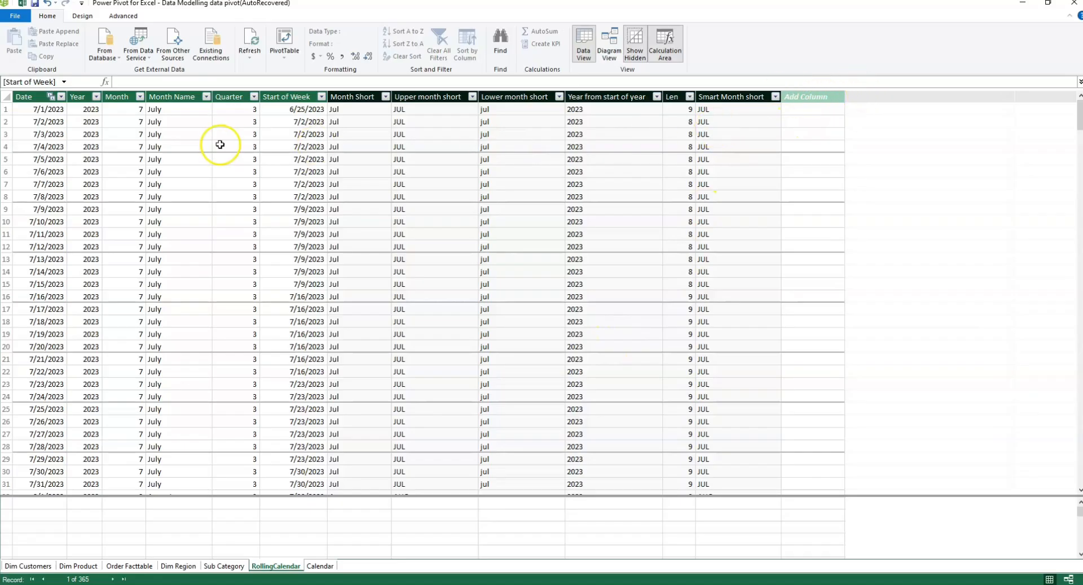
{"action": "left_click", "coordinate": [226, 97]}
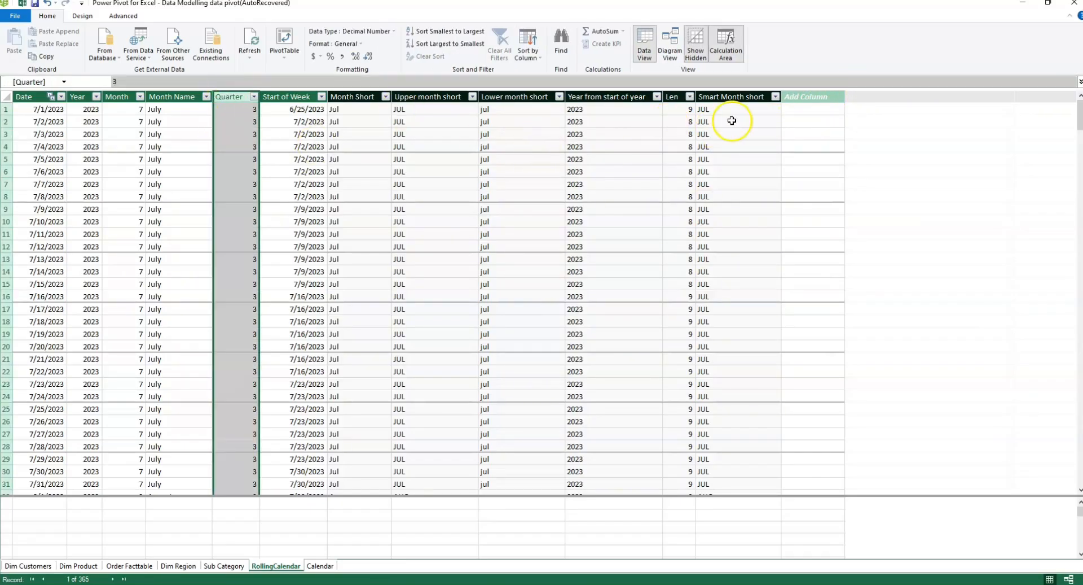
Step: Add a new column named "Quarter 1" to the RollingCalendar table
{"action": "double_click", "coordinate": [804, 96]}
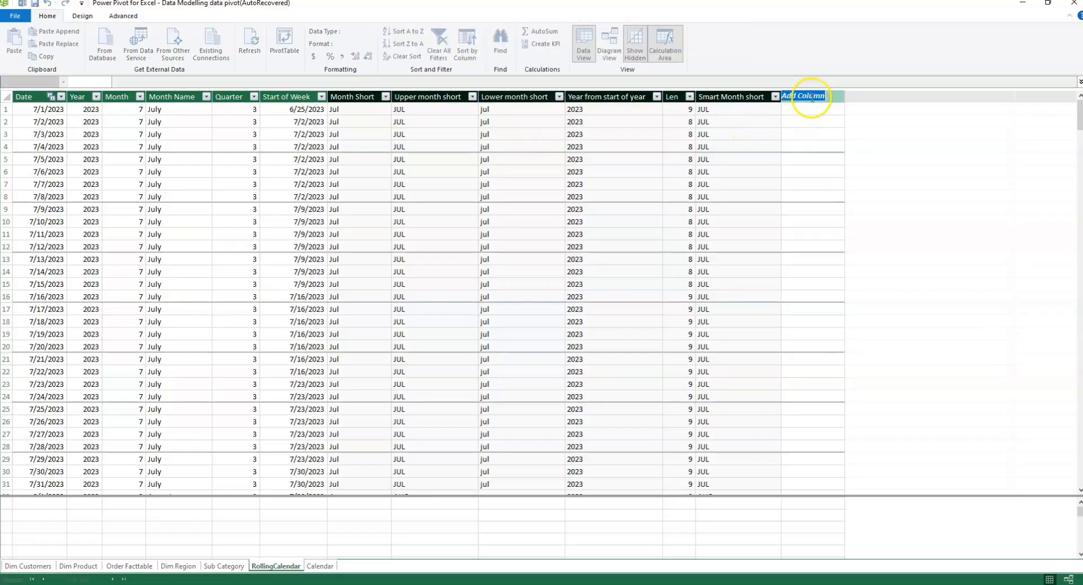
{"action": "key", "text": "BackSpace"}
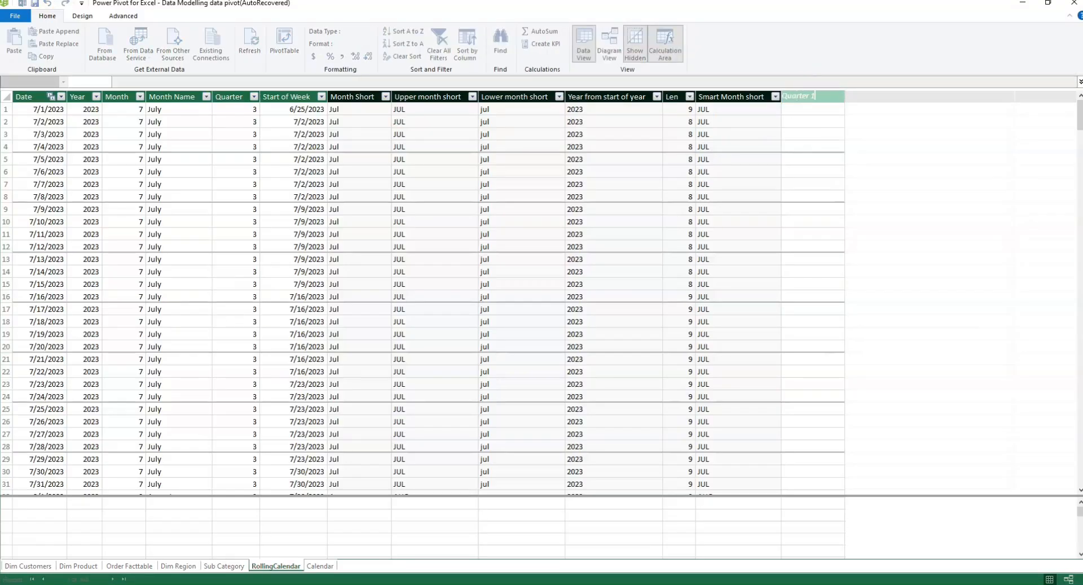
{"action": "key", "text": "Return"}
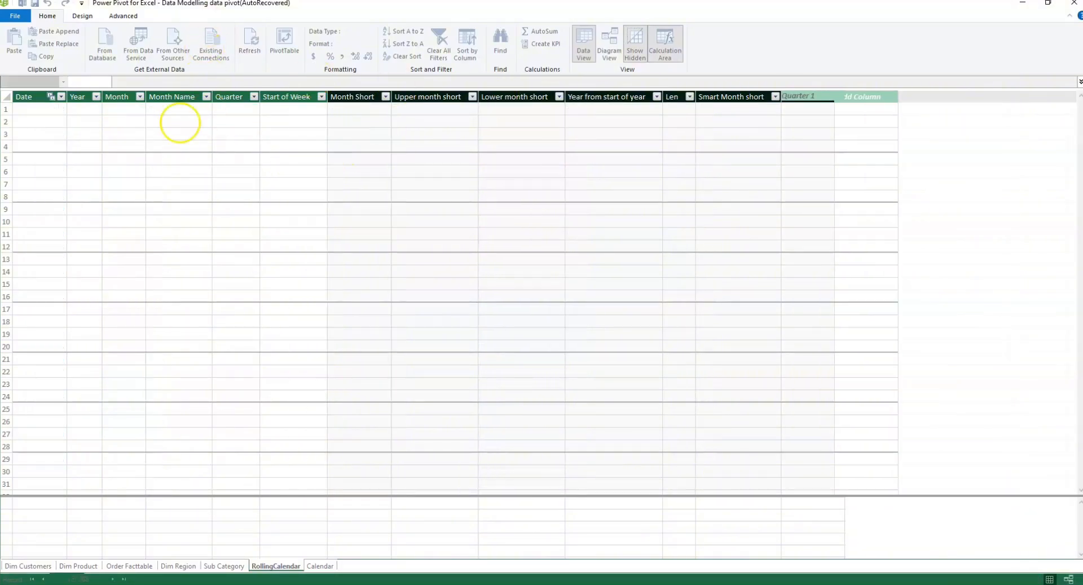
Step: Look through the functions suggested for "Quart" in the Quarter 1 column's formula
{"action": "left_click", "coordinate": [130, 83]}
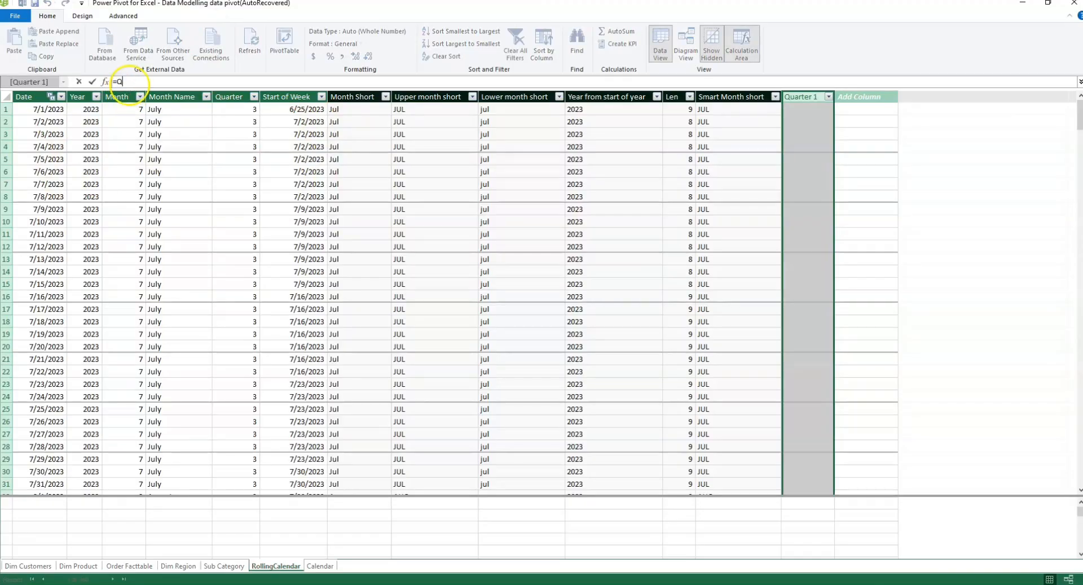
{"action": "type", "text": "Quart"}
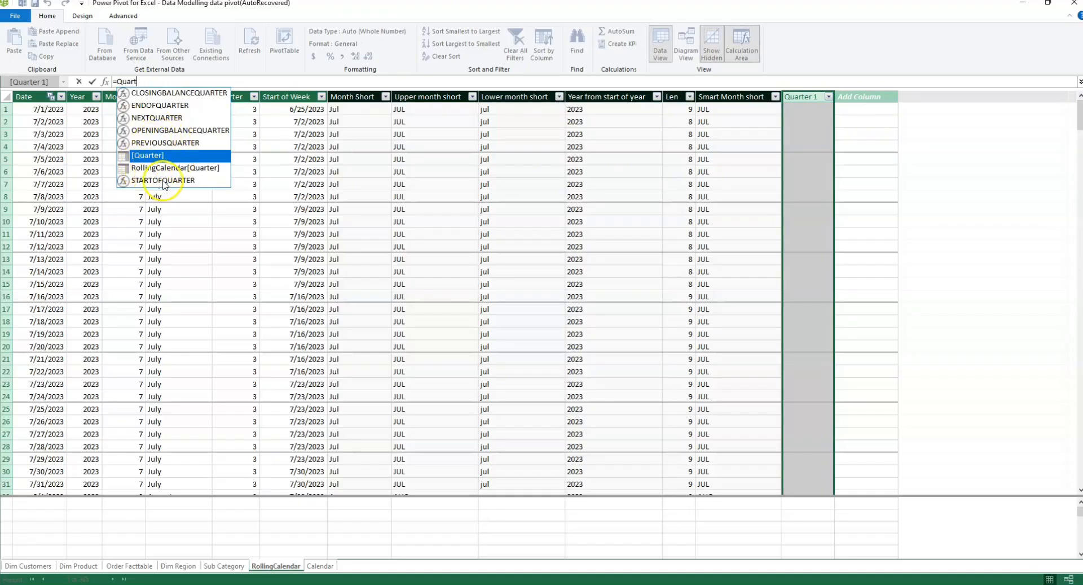
{"action": "key", "text": "Up"}
{"action": "key", "text": "Up"}
{"action": "key", "text": "Up"}
{"action": "key", "text": "Up"}
{"action": "key", "text": "Up"}
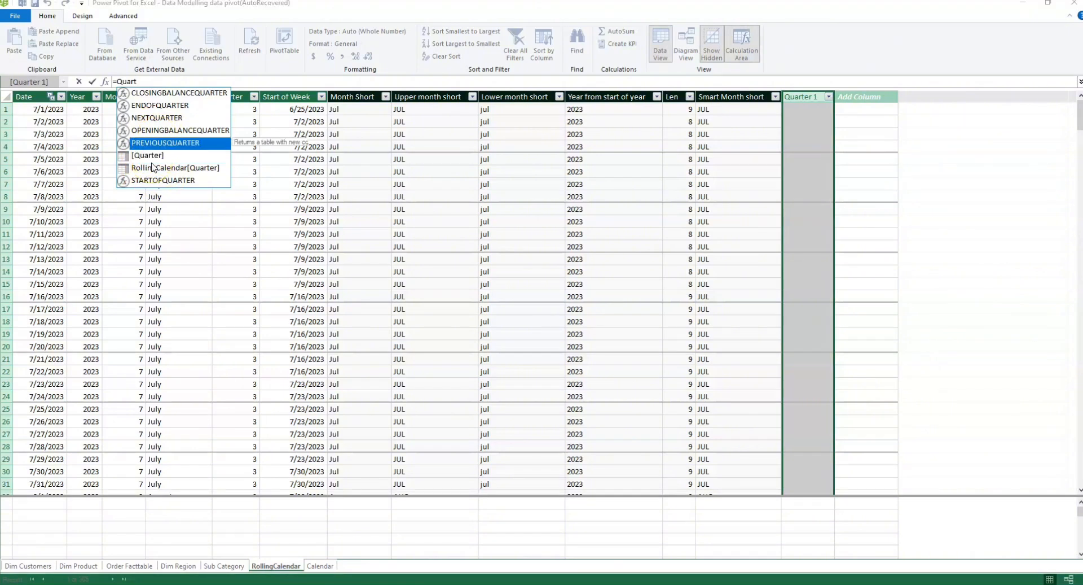
{"action": "key", "text": "Down"}
{"action": "key", "text": "Down"}
{"action": "key", "text": "Down"}
{"action": "key", "text": "Down"}
{"action": "key", "text": "Down"}
{"action": "key", "text": "Down"}
{"action": "key", "text": "Down"}
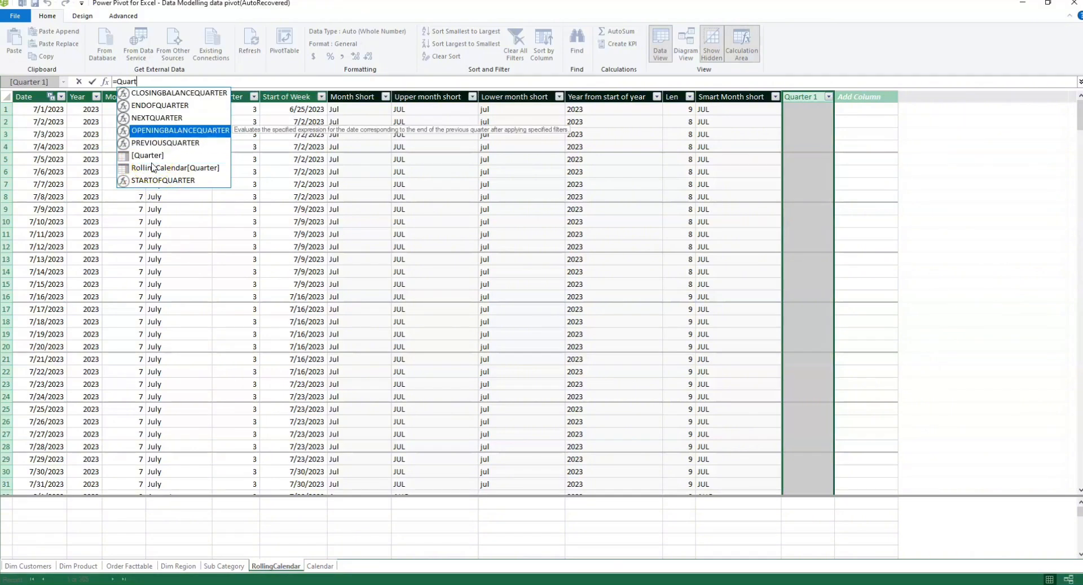
{"action": "key", "text": "Up"}
{"action": "key", "text": "Up"}
{"action": "key", "text": "Up"}
{"action": "key", "text": "Up"}
{"action": "key", "text": "Up"}
{"action": "key", "text": "Up"}
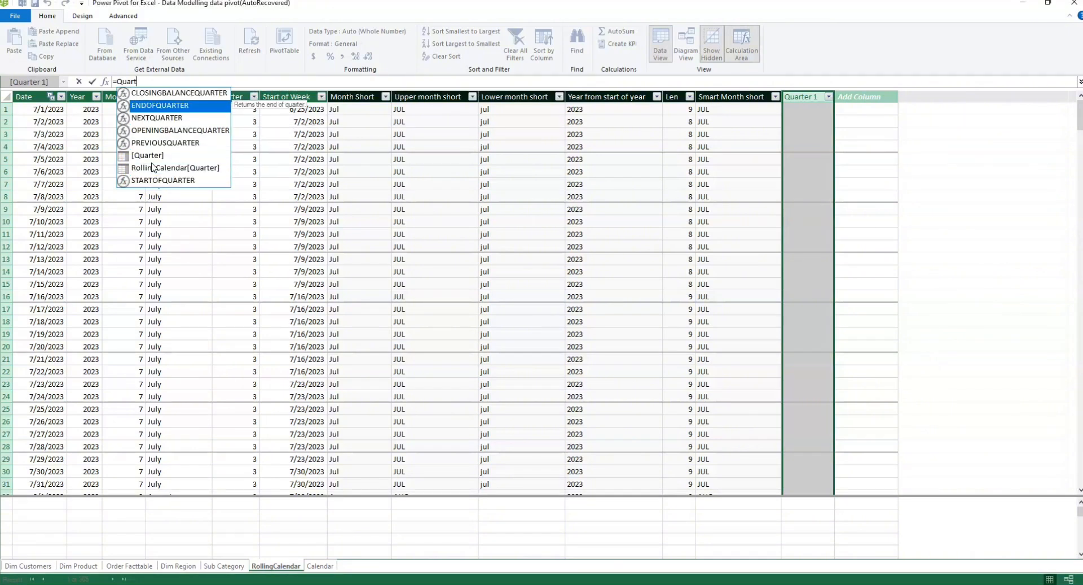
{"action": "key", "text": "Down"}
{"action": "key", "text": "Down"}
{"action": "key", "text": "Down"}
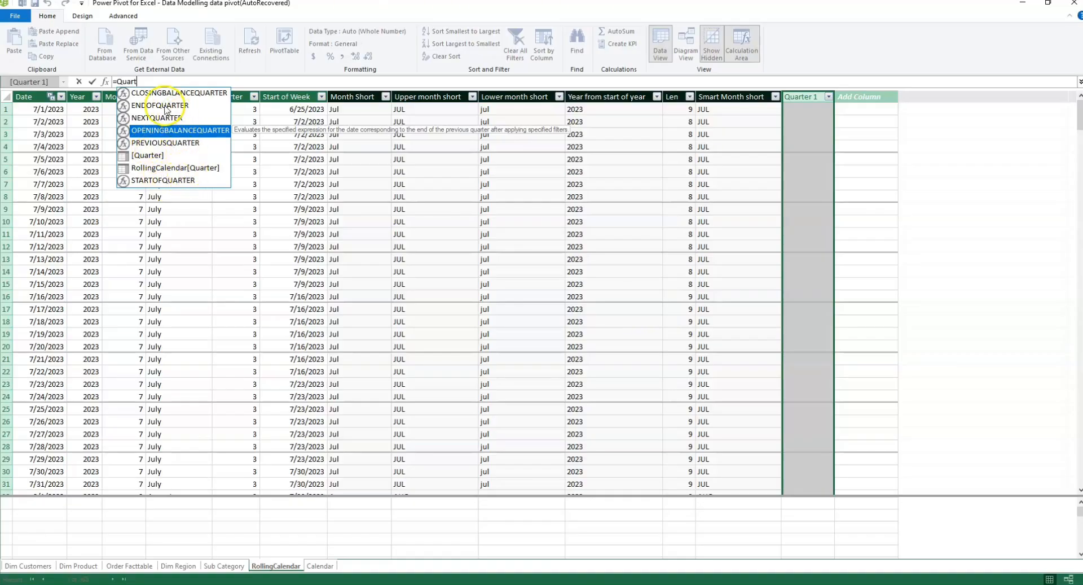
Step: Clear the unfinished formula and delete the Quarter 1 column from the RollingCalendar table
{"action": "key", "text": "BackSpace"}
{"action": "key", "text": "BackSpace"}
{"action": "key", "text": "BackSpace"}
{"action": "key", "text": "BackSpace"}
{"action": "key", "text": "BackSpace"}
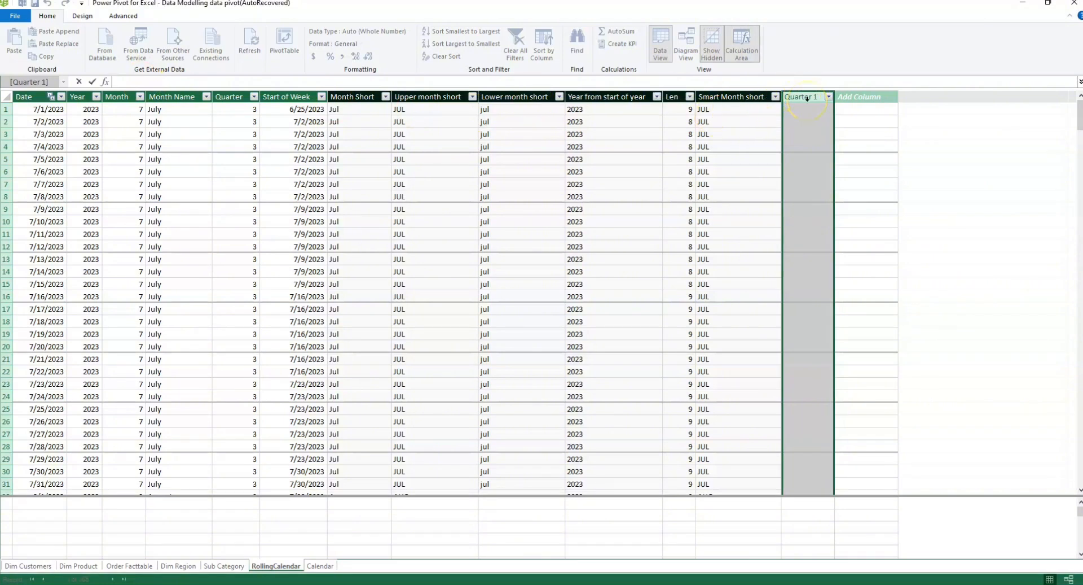
{"action": "left_click", "coordinate": [808, 96]}
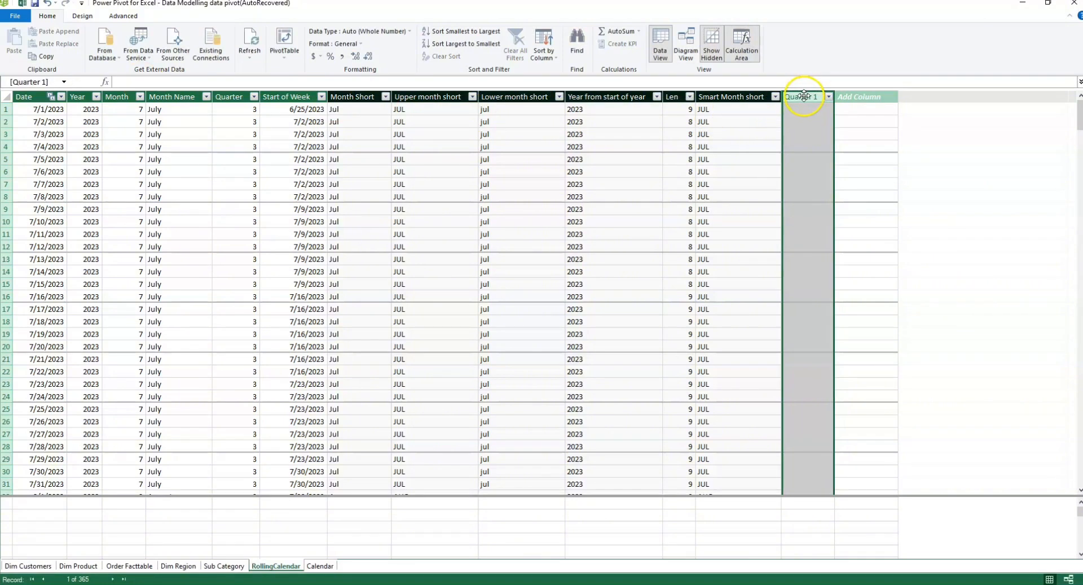
{"action": "right_click", "coordinate": [804, 95]}
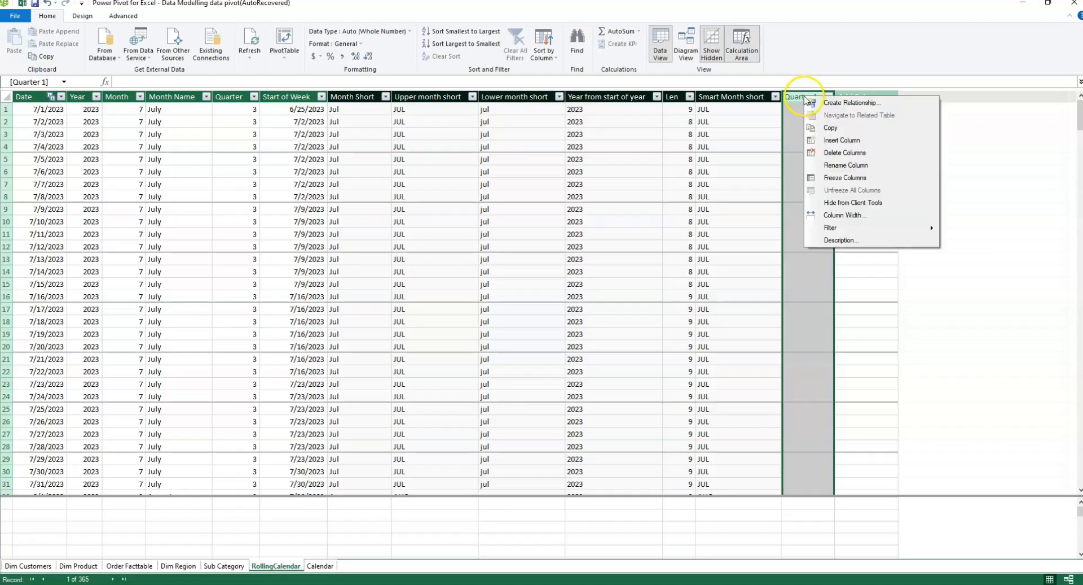
{"action": "left_click", "coordinate": [851, 158]}
{"action": "left_click", "coordinate": [522, 312]}
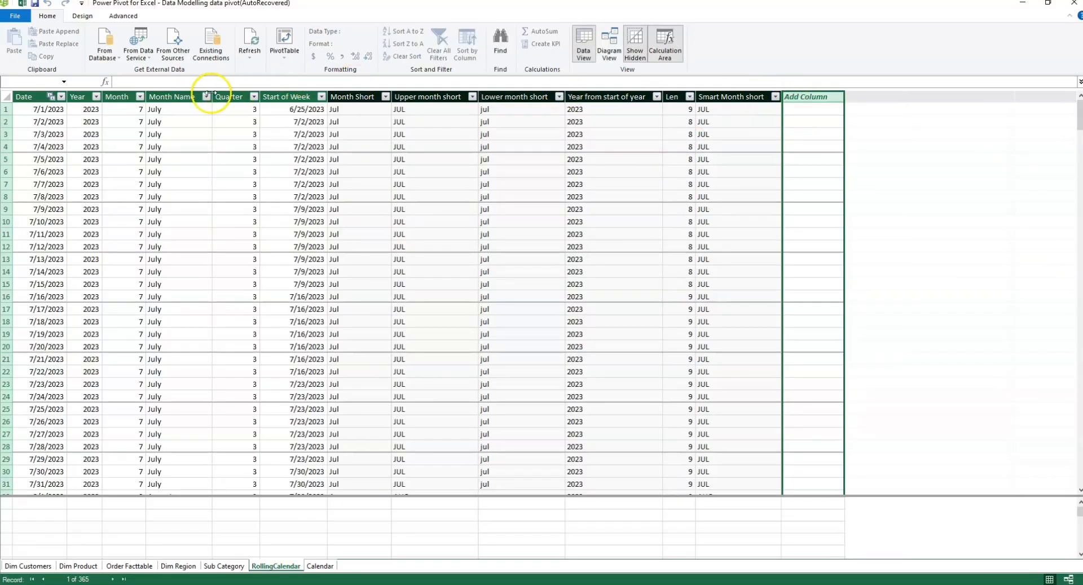
Step: Add a new column named "Quarter short" to the RollingCalendar table
{"action": "double_click", "coordinate": [811, 97]}
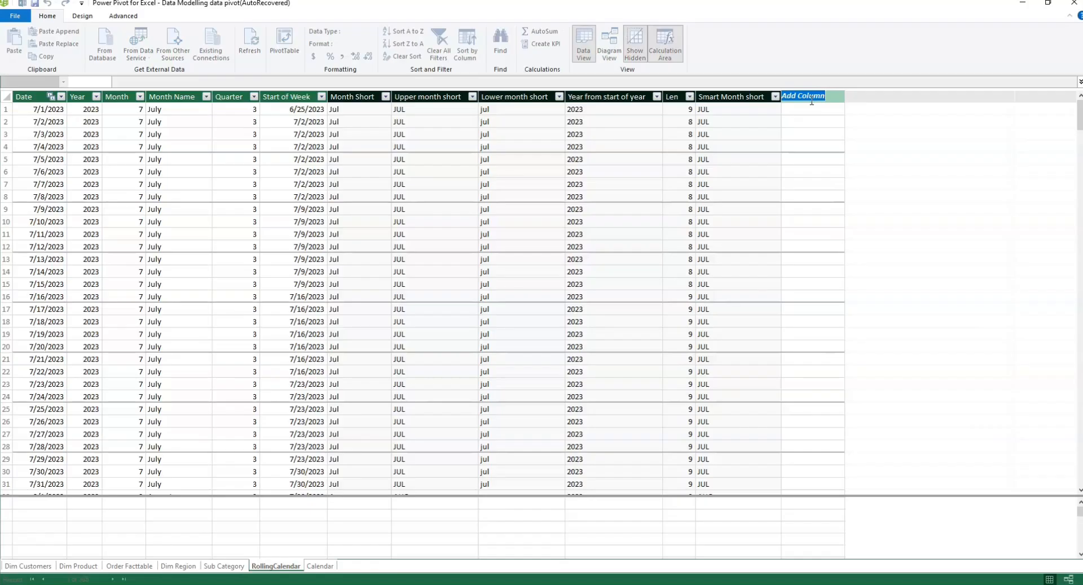
{"action": "key", "text": "BackSpace"}
{"action": "type", "text": "Quater"}
{"action": "key", "text": "BackSpace"}
{"action": "key", "text": "BackSpace"}
{"action": "key", "text": "BackSpace"}
{"action": "type", "text": "rter short"}
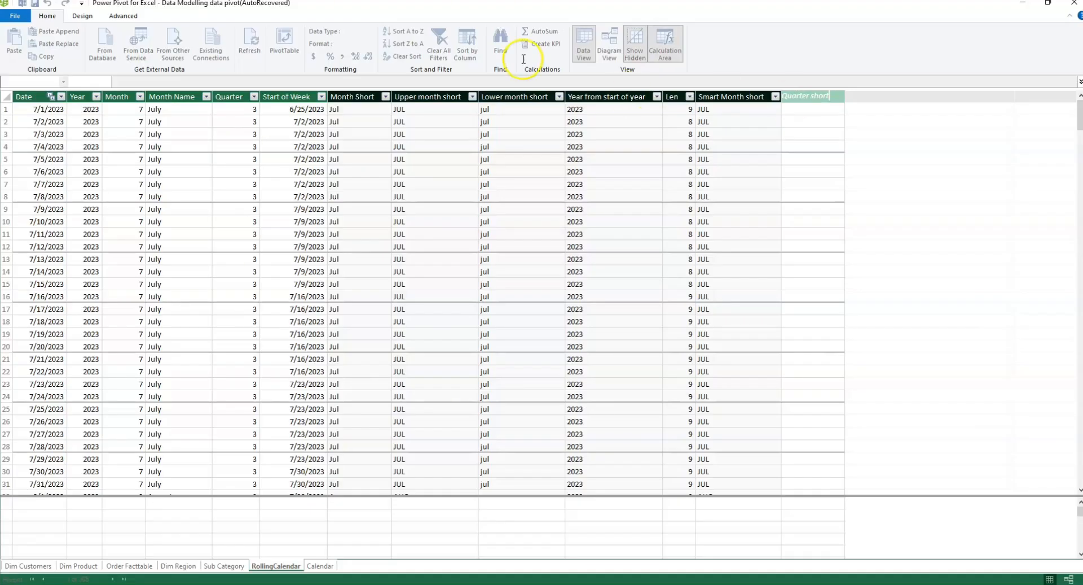
{"action": "left_click", "coordinate": [130, 109]}
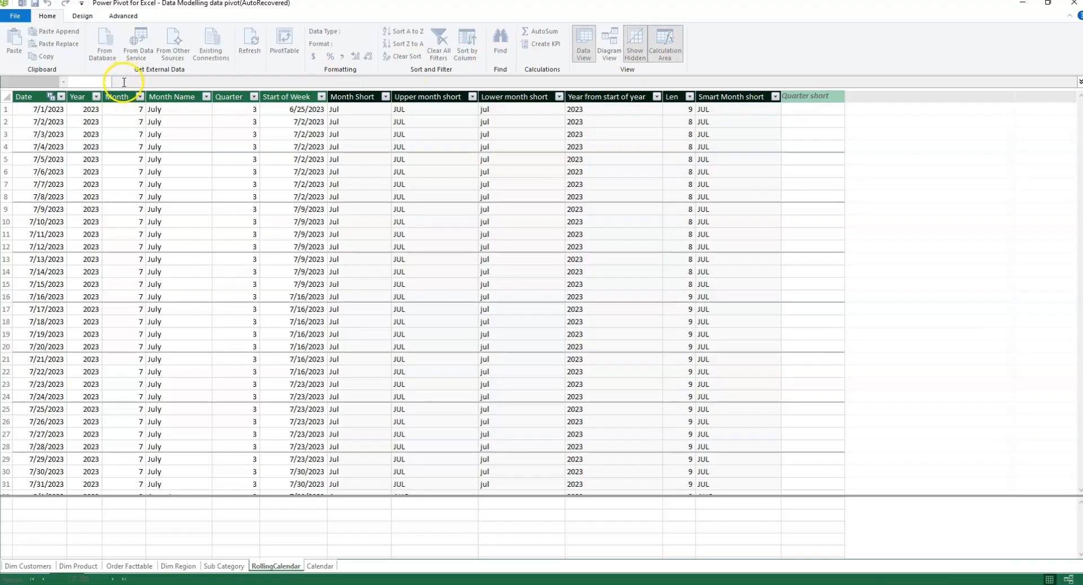
Step: Start the Quarter short column's formula with the FORMAT function, using RollingCalendar[Date] as its value argument
{"action": "left_click", "coordinate": [124, 82]}
{"action": "type", "text": "="}
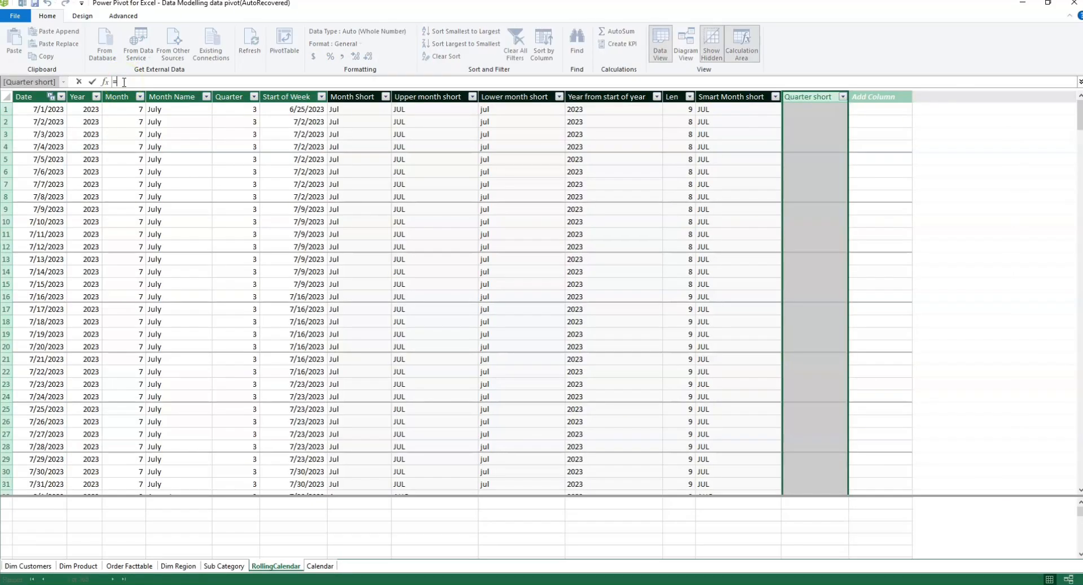
{"action": "type", "text": "Format"}
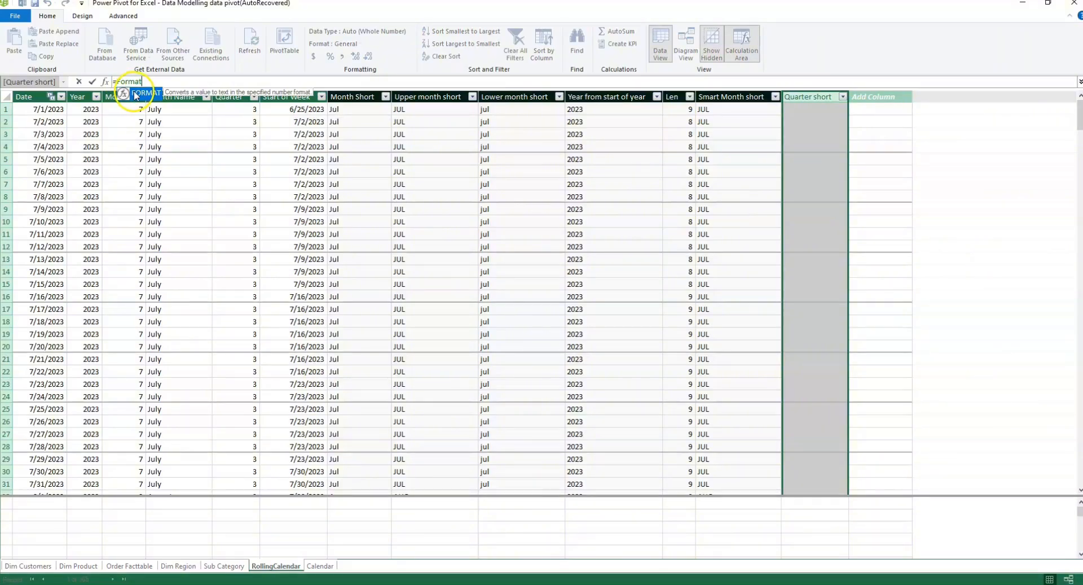
{"action": "double_click", "coordinate": [146, 92]}
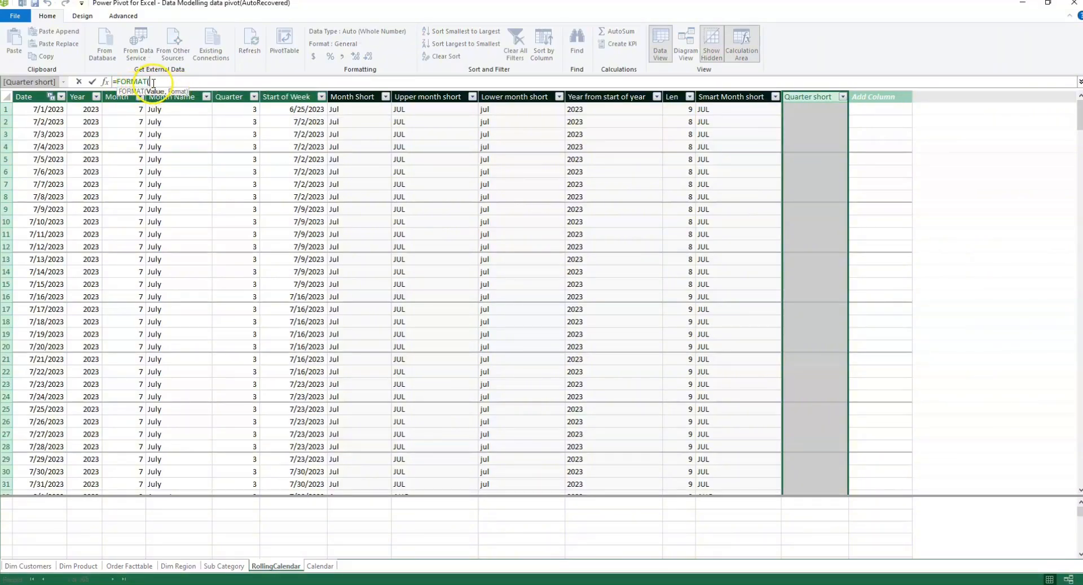
{"action": "type", "text": "date"}
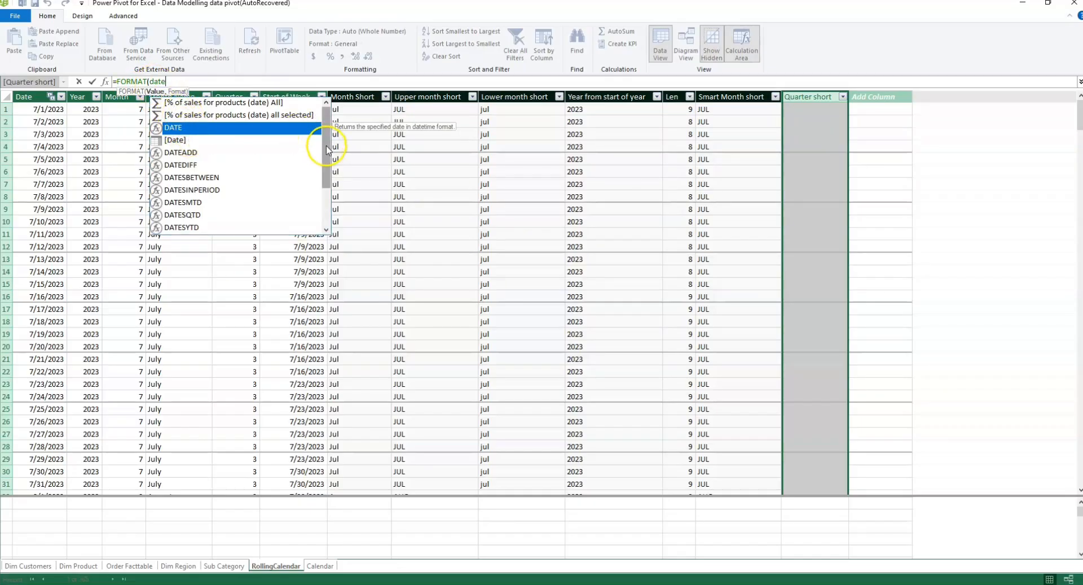
{"action": "left_click", "coordinate": [326, 124]}
{"action": "left_click_drag", "start_coordinate": [325, 120], "coordinate": [329, 189]}
{"action": "double_click", "coordinate": [210, 228]}
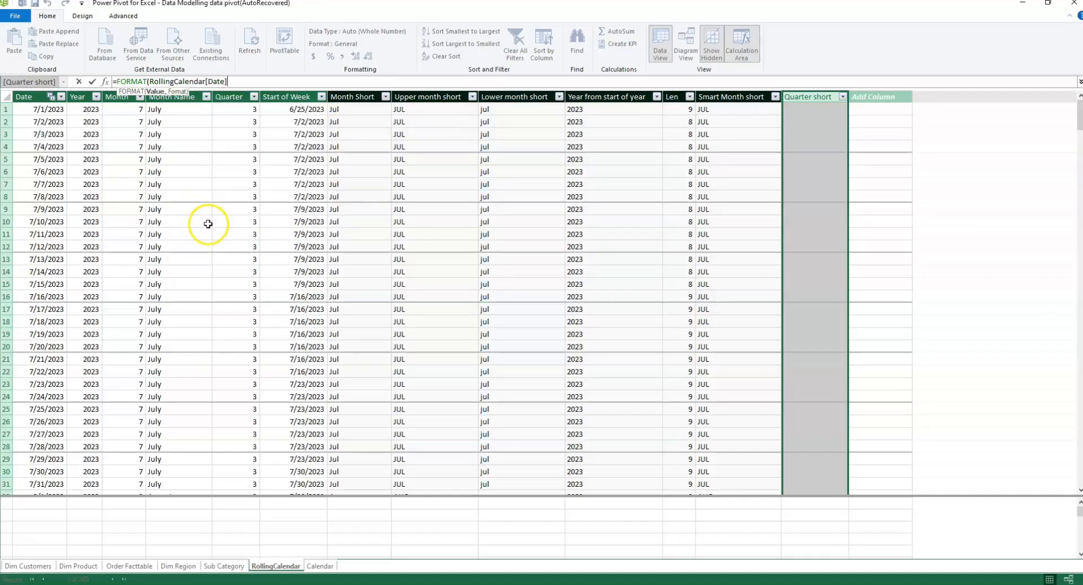
{"action": "type", "text": ","}
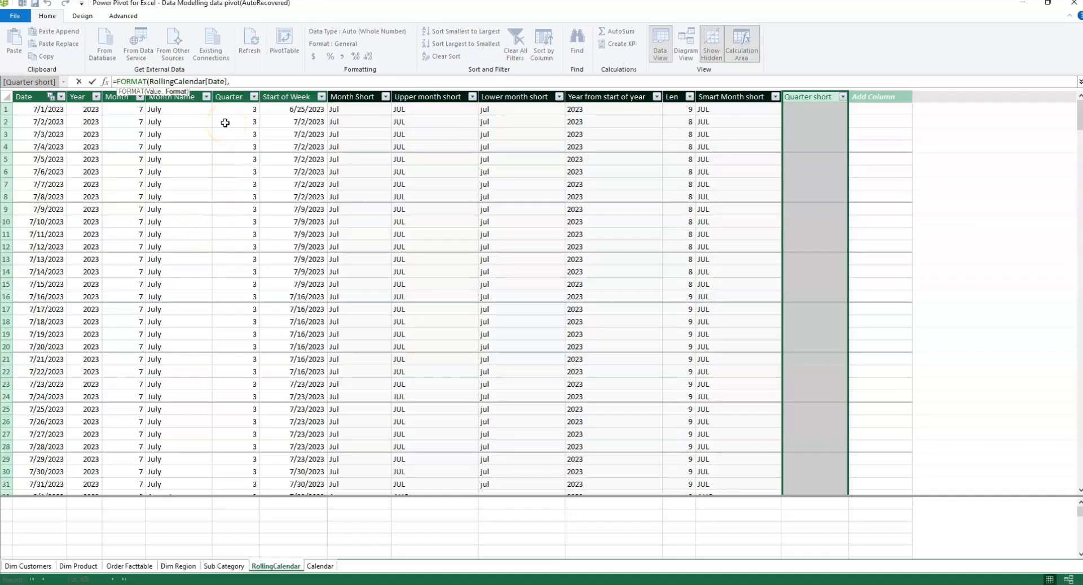
{"action": "type", "text": "\""}
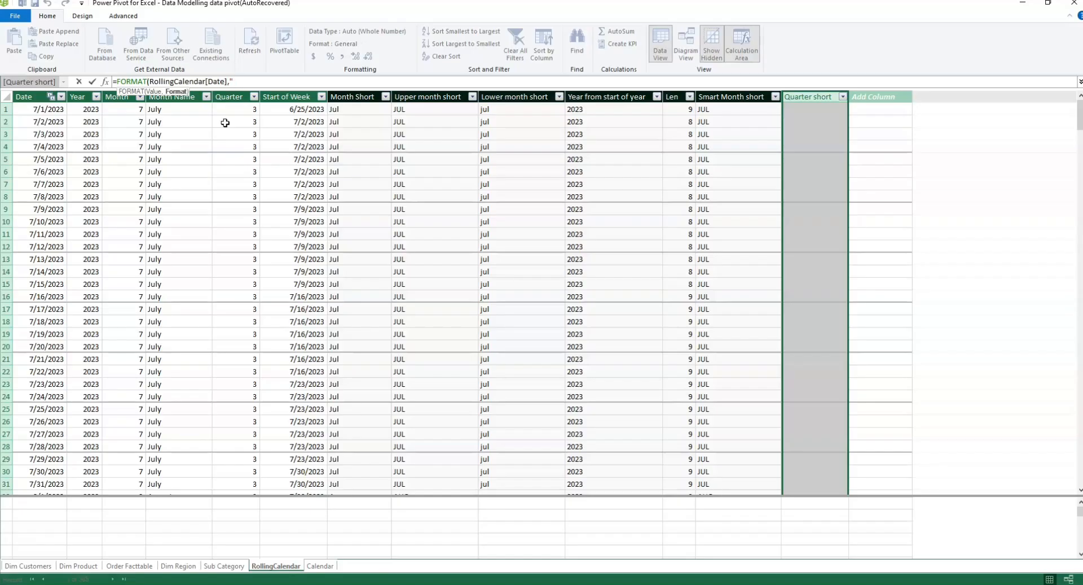
Step: Complete the Quarter short formula with the format string "\QQ", giving =FORMAT(RollingCalendar[Date],"\QQ"), and apply it to the column
{"action": "type", "text": "\""}
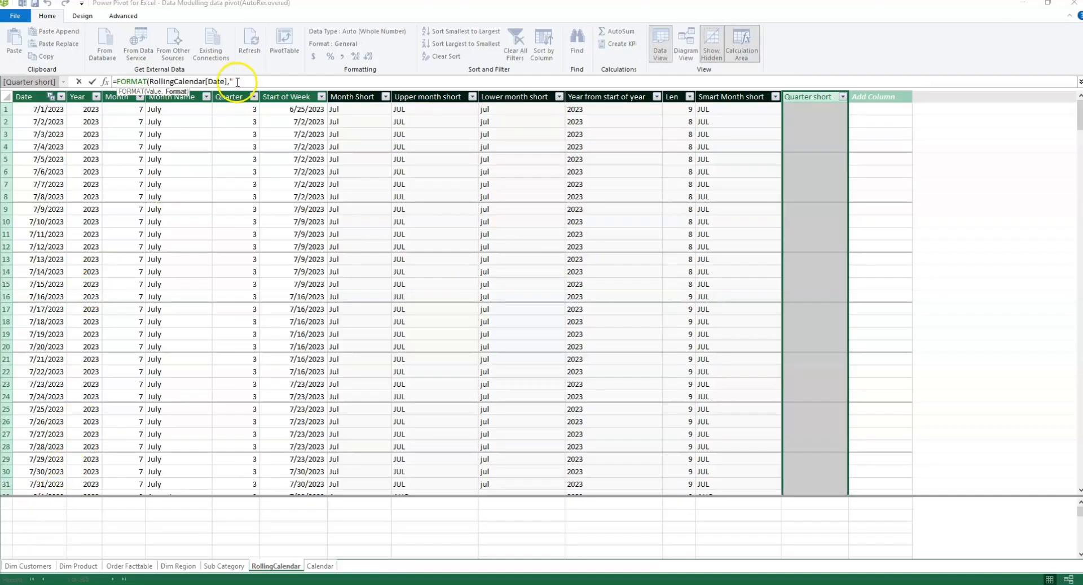
{"action": "key", "text": "BackSpace"}
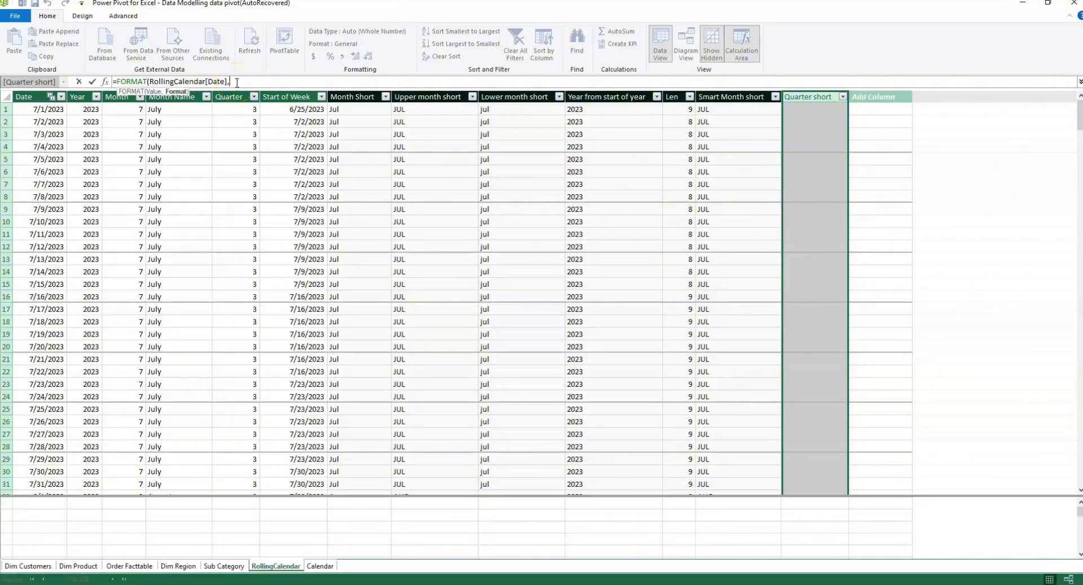
{"action": "type", "text": "\""}
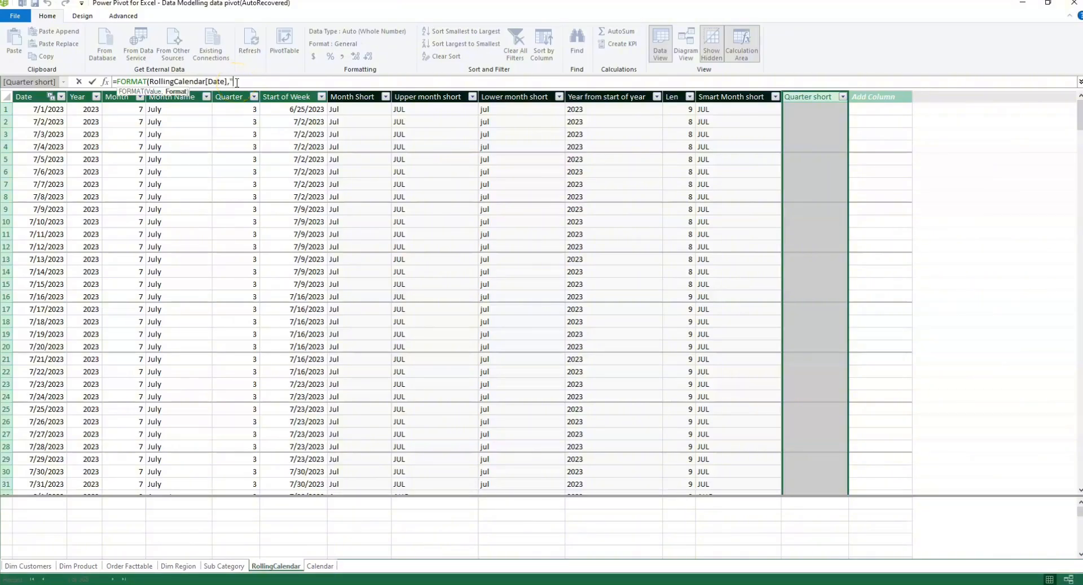
{"action": "type", "text": "\\QQ1"}
{"action": "left_click", "coordinate": [252, 82]}
{"action": "key", "text": "BackSpace"}
{"action": "type", "text": ")"}
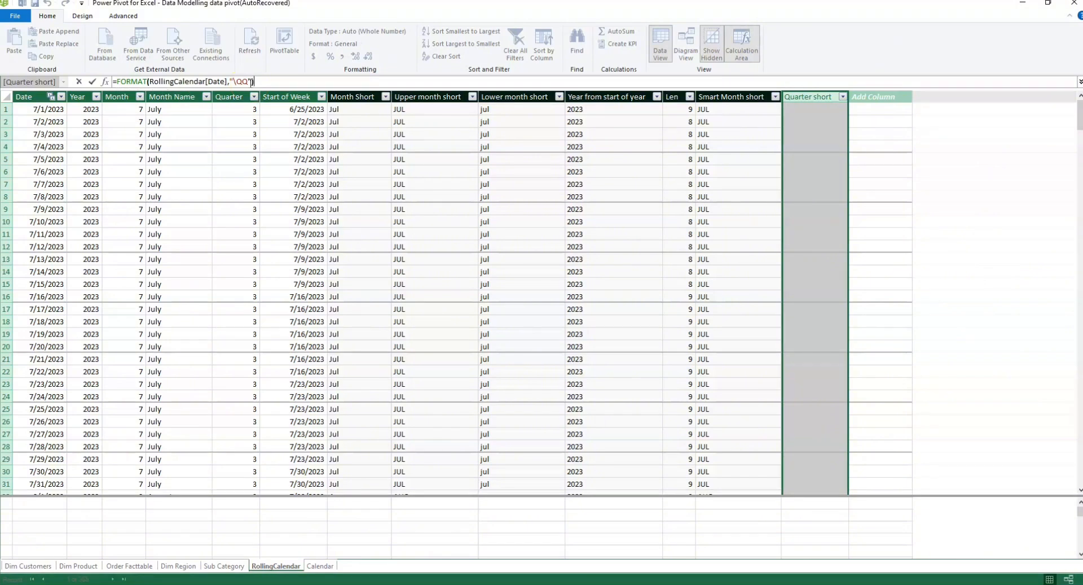
{"action": "key", "text": "Return"}
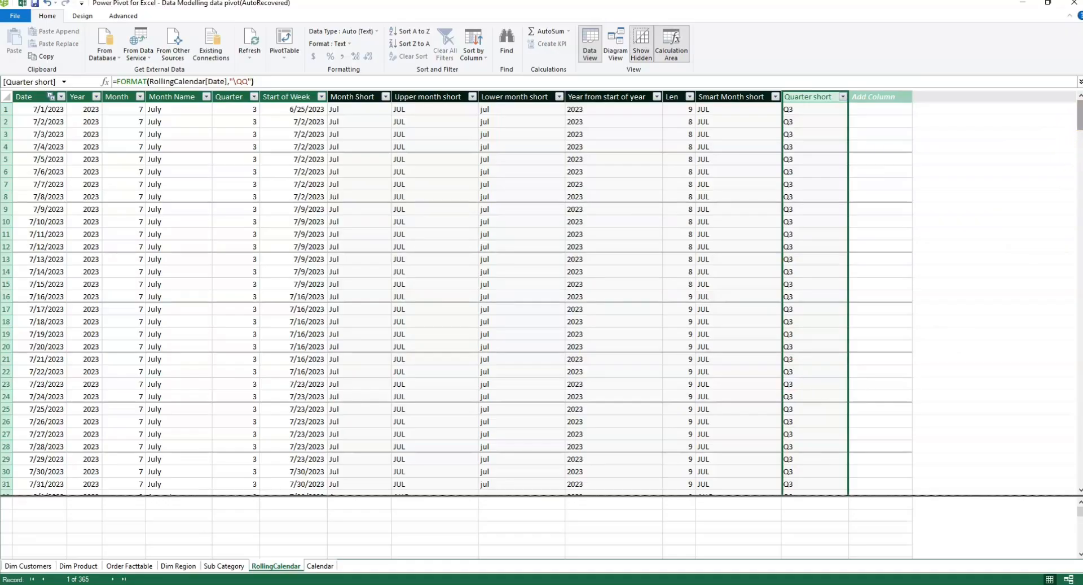
Step: Add a new column named "Year 2" to the RollingCalendar table
{"action": "left_click_drag", "start_coordinate": [1079, 123], "coordinate": [1079, 166]}
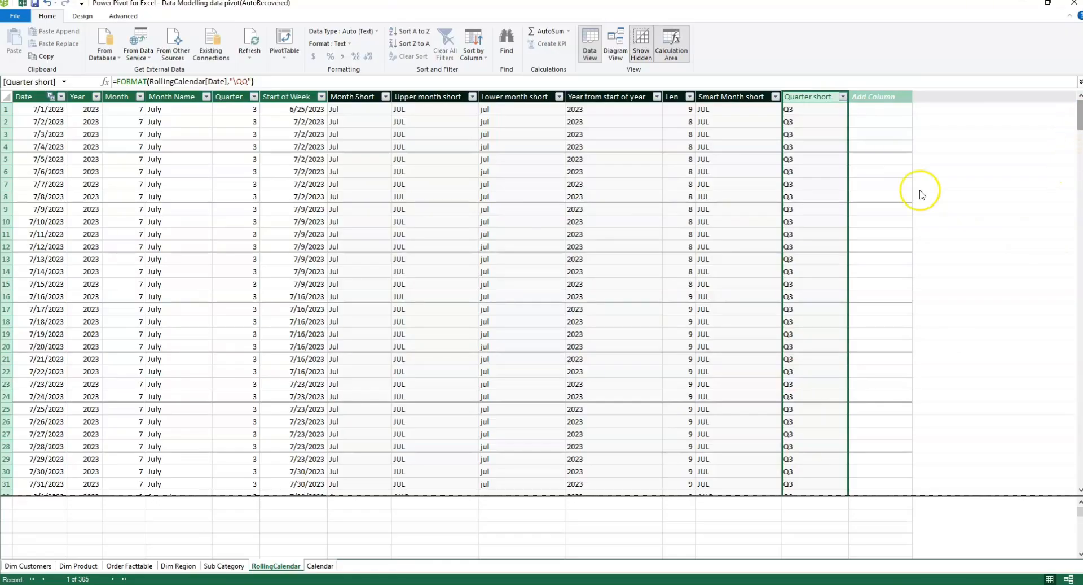
{"action": "left_click", "coordinate": [639, 224]}
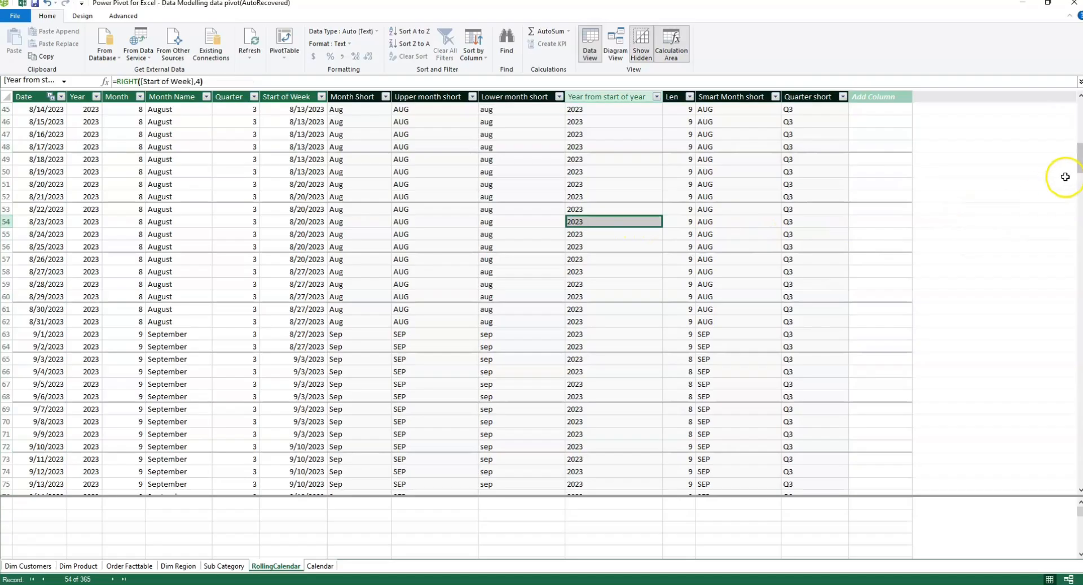
{"action": "left_click_drag", "start_coordinate": [1078, 161], "coordinate": [1079, 236]}
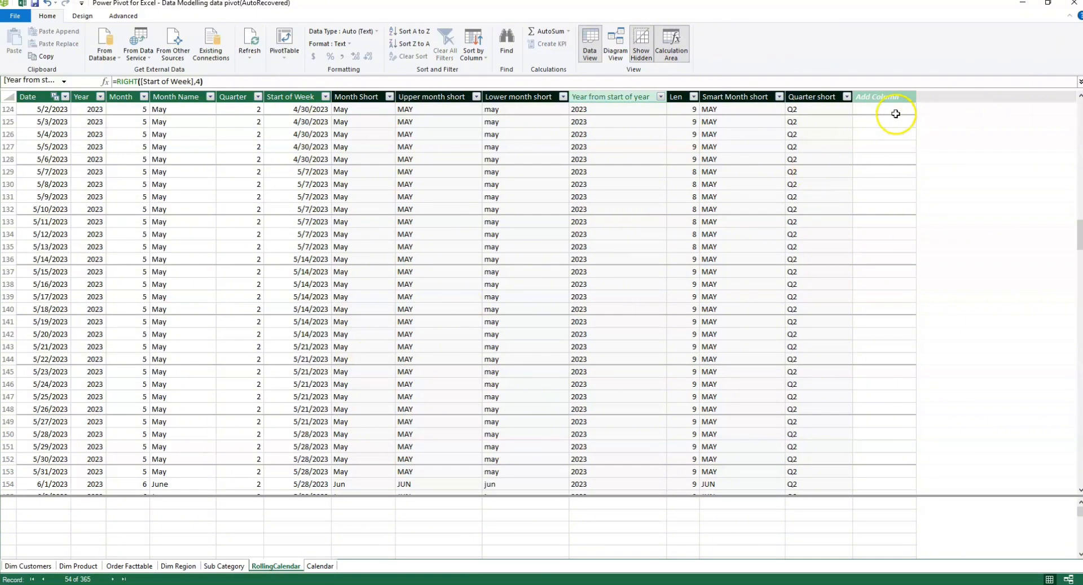
{"action": "left_click", "coordinate": [886, 98]}
{"action": "double_click", "coordinate": [886, 97]}
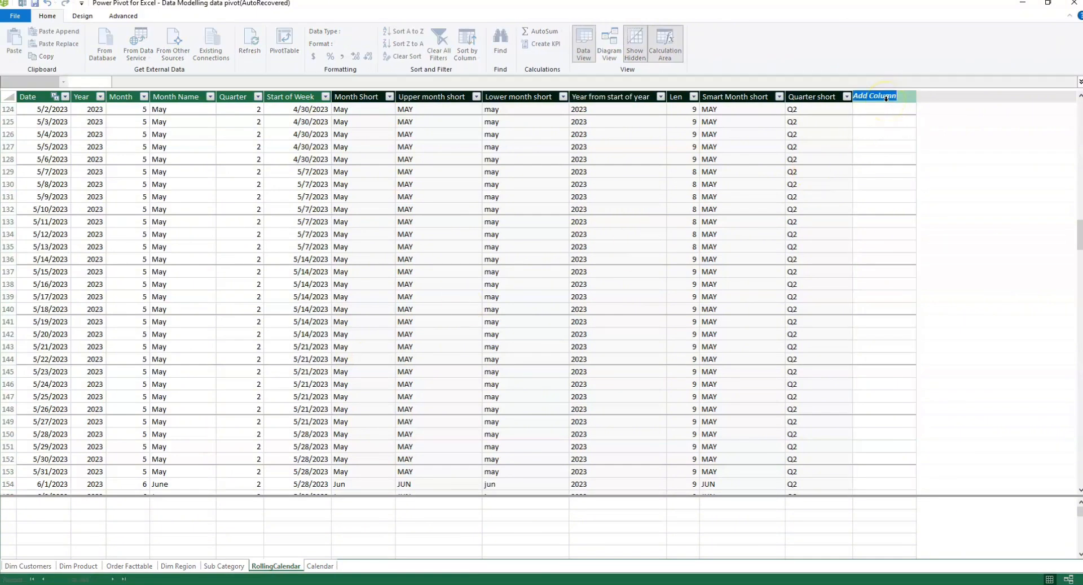
{"action": "type", "text": "Year 2"}
{"action": "key", "text": "Return"}
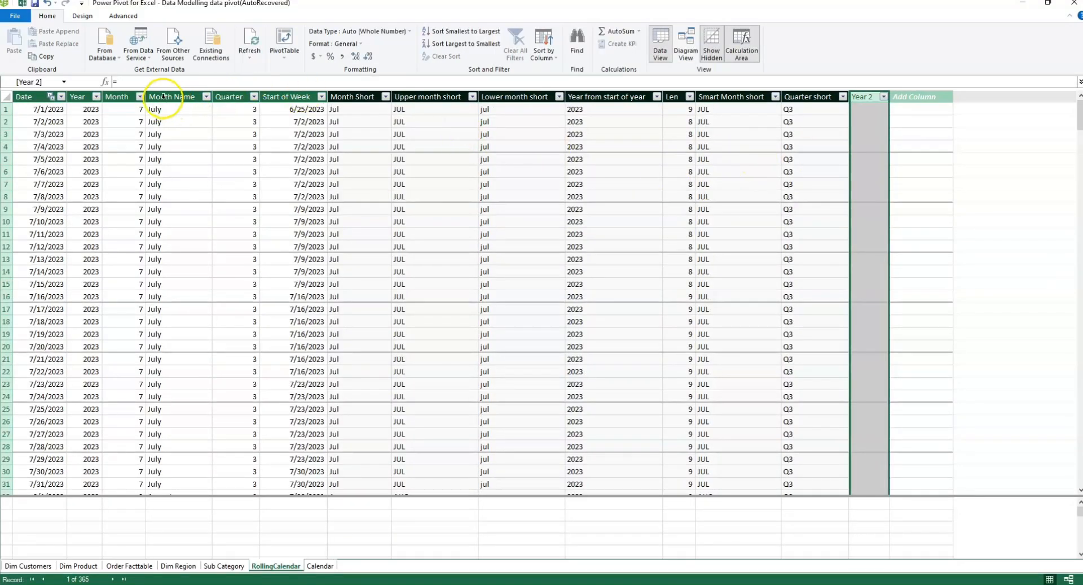
Step: Fill the Year 2 column with the formula =YEAR(RollingCalendar[Date])
{"action": "left_click", "coordinate": [144, 80]}
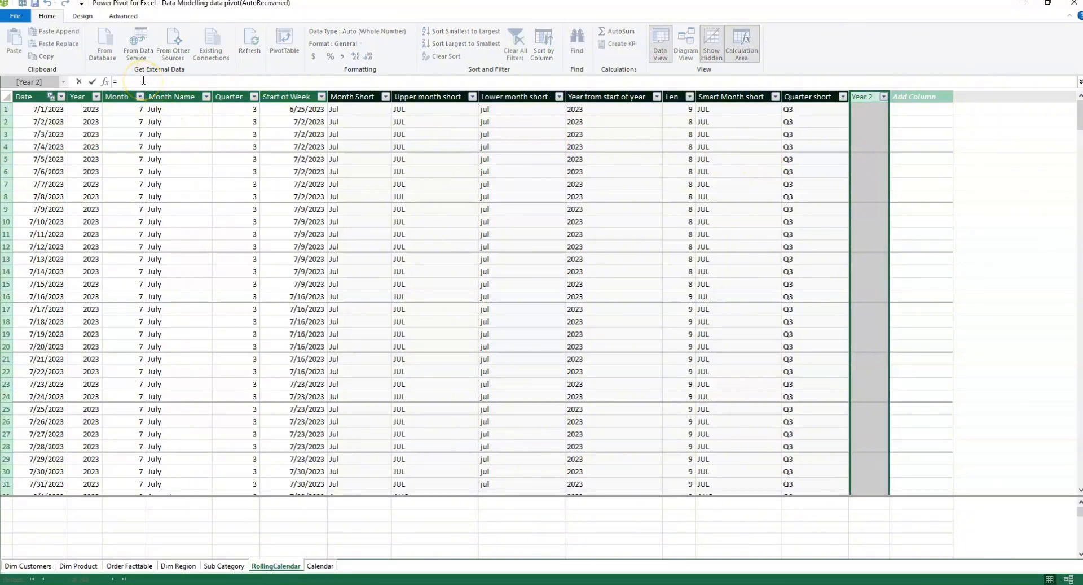
{"action": "type", "text": "=year"}
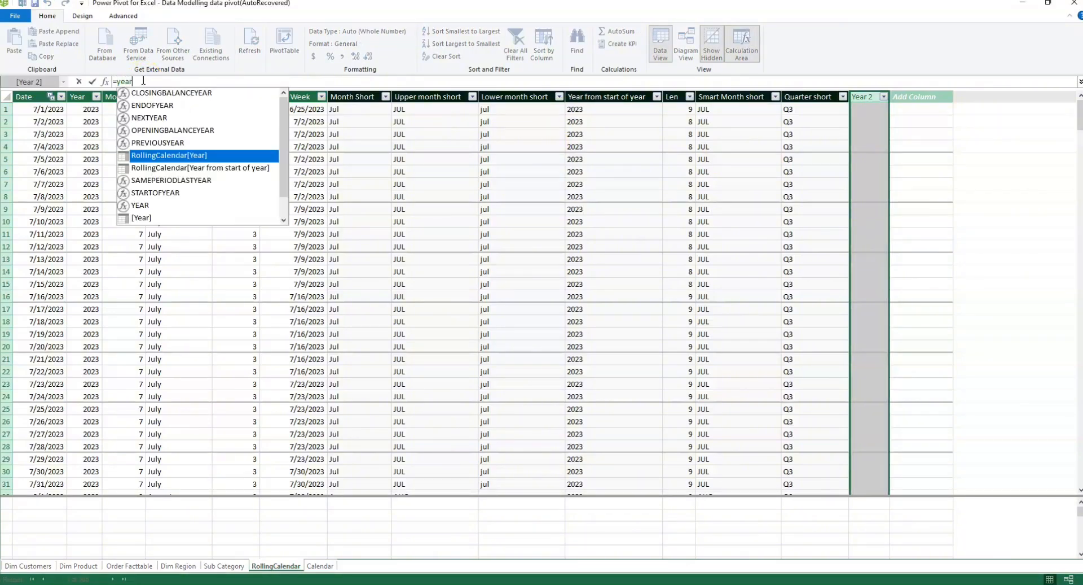
{"action": "double_click", "coordinate": [141, 205]}
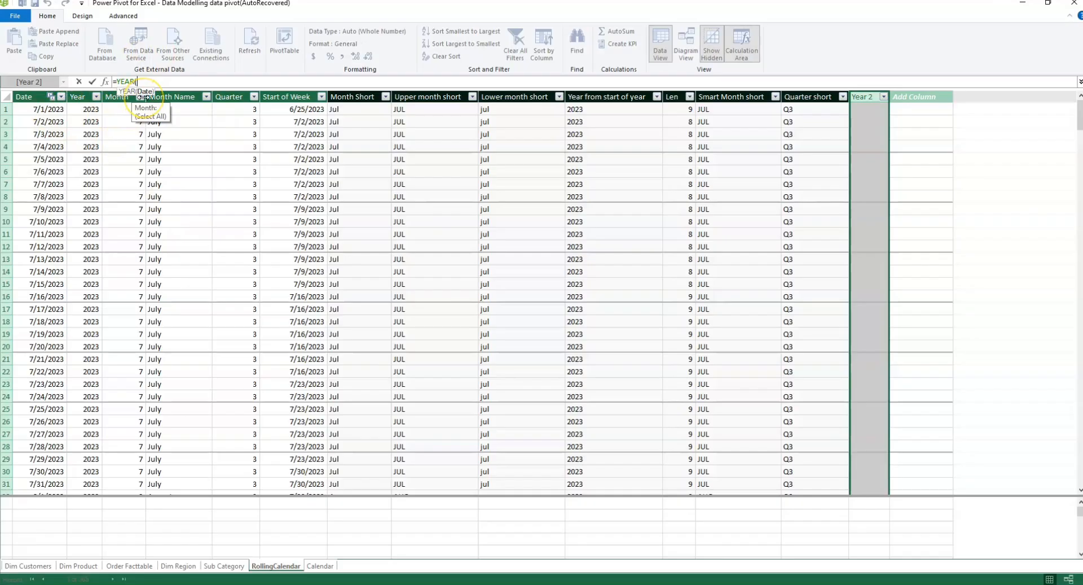
{"action": "type", "text": "date"}
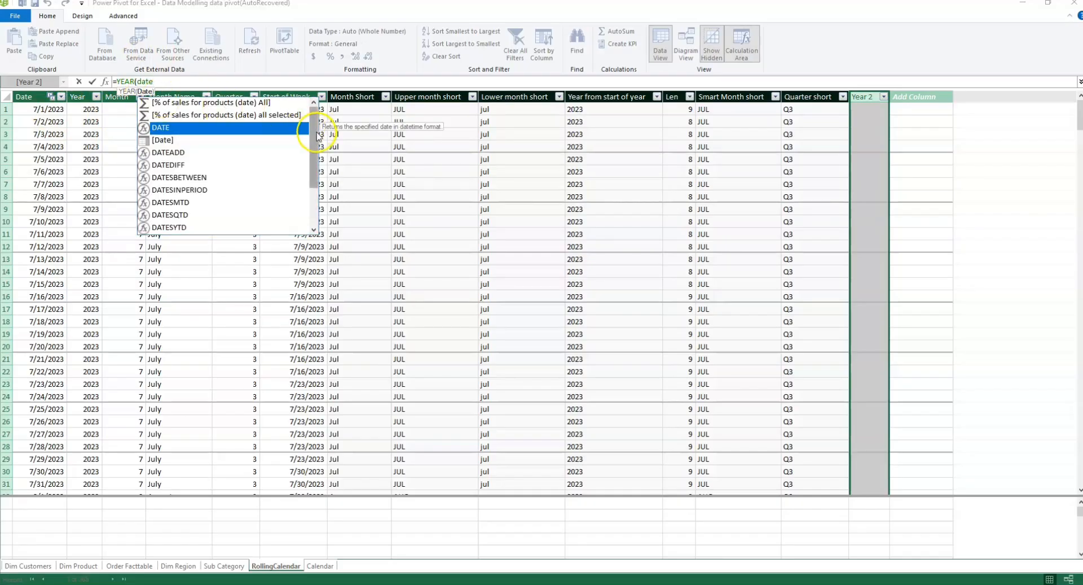
{"action": "scroll", "coordinate": [313, 169], "scroll_direction": "down", "scroll_amount": 2}
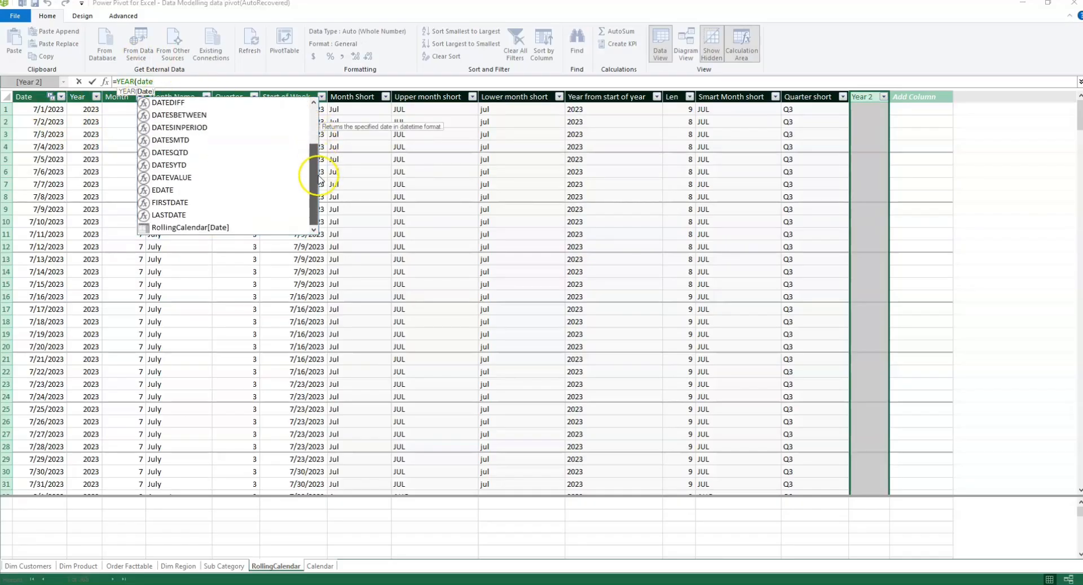
{"action": "double_click", "coordinate": [190, 227]}
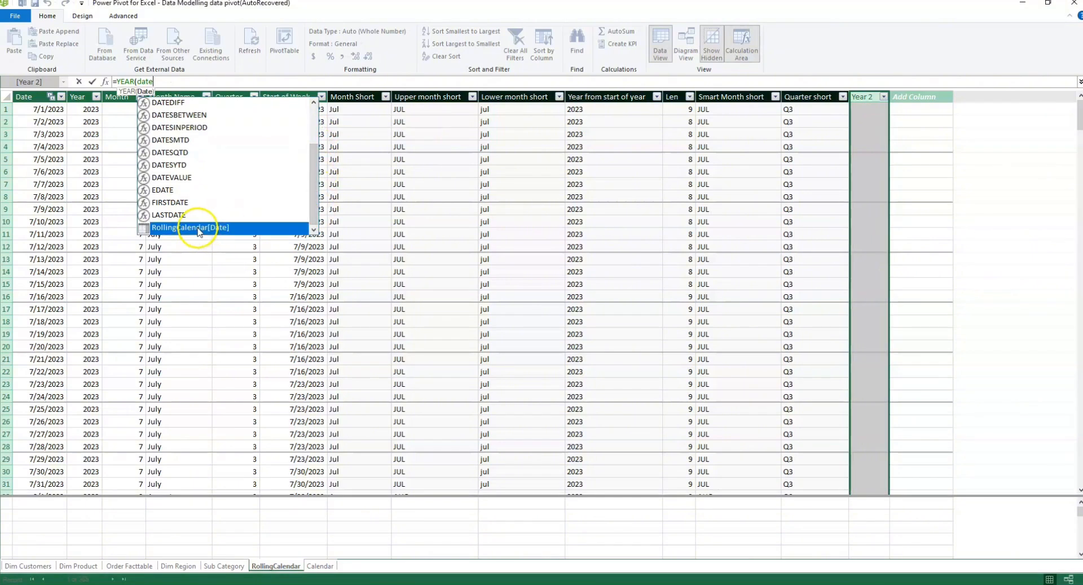
{"action": "type", "text": ")"}
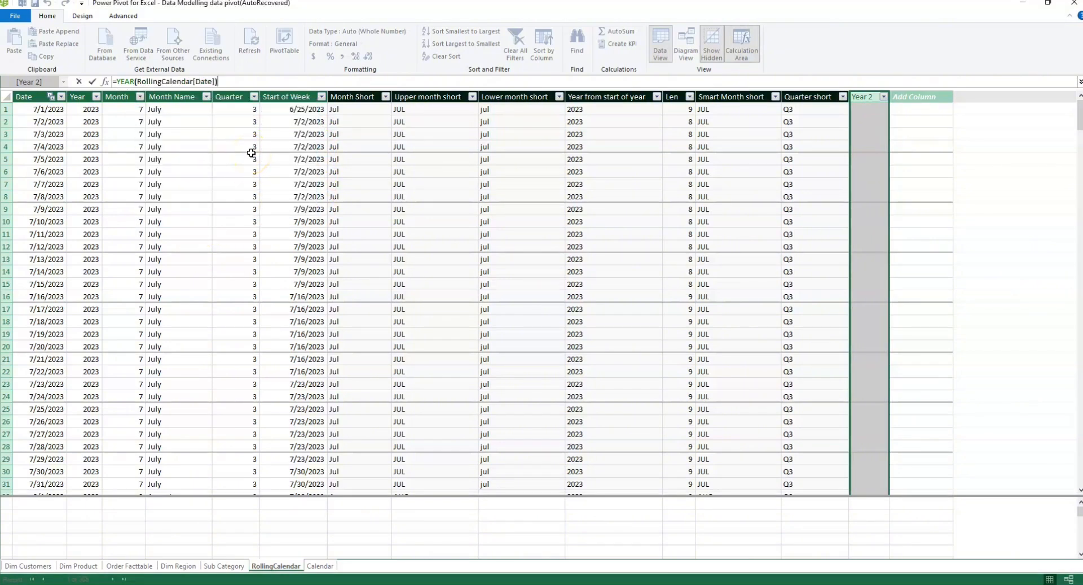
{"action": "key", "text": "Return"}
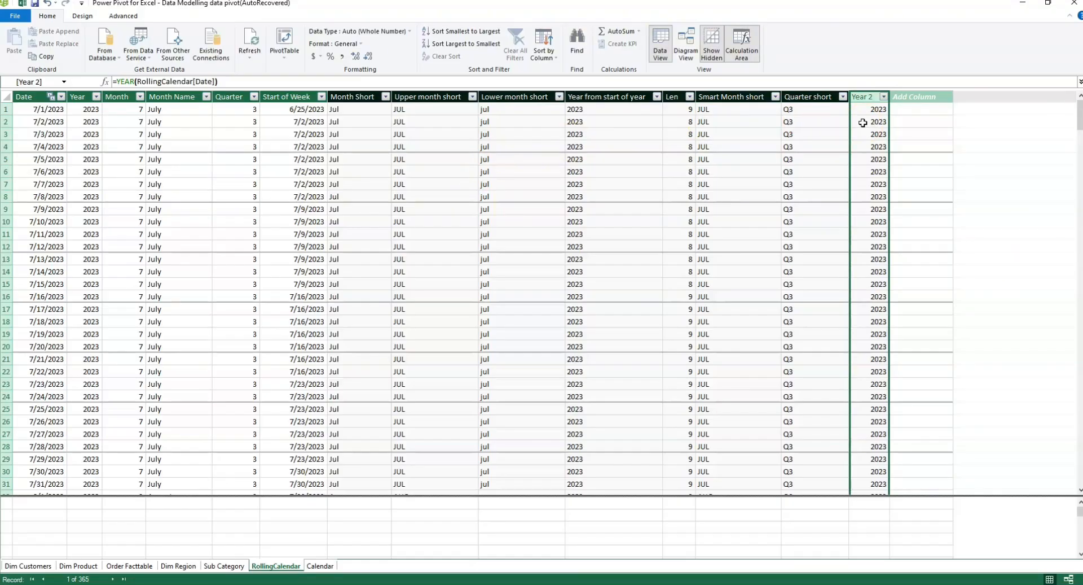
{"action": "left_click", "coordinate": [948, 195]}
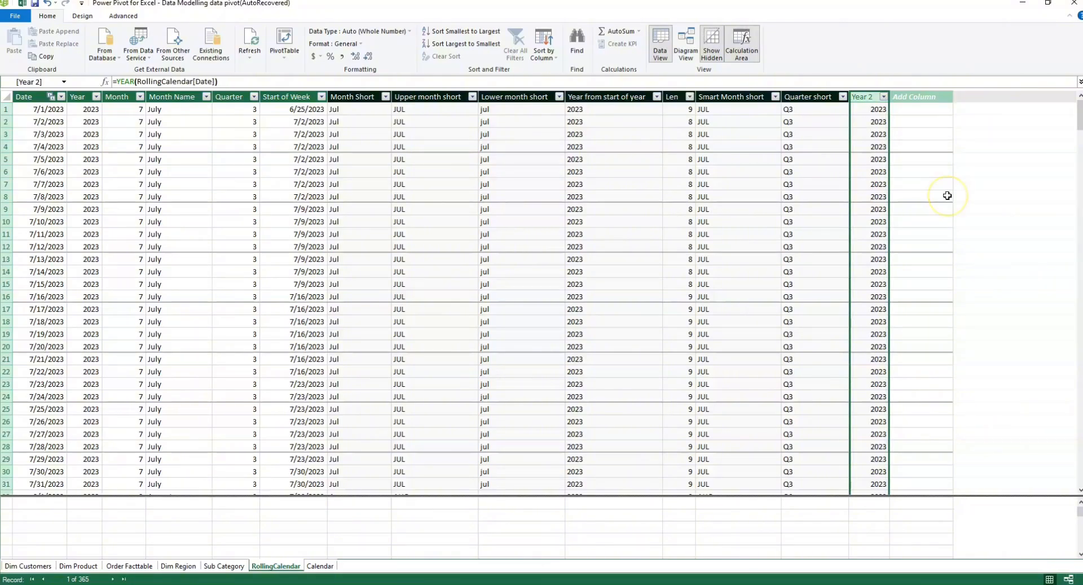